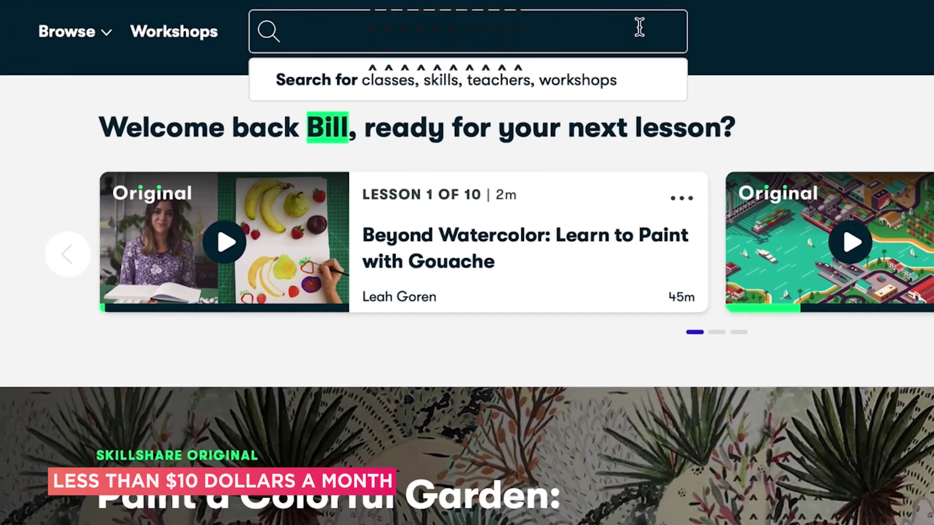
Search Skillshare for 'Logo Design'.
text(Logo De)
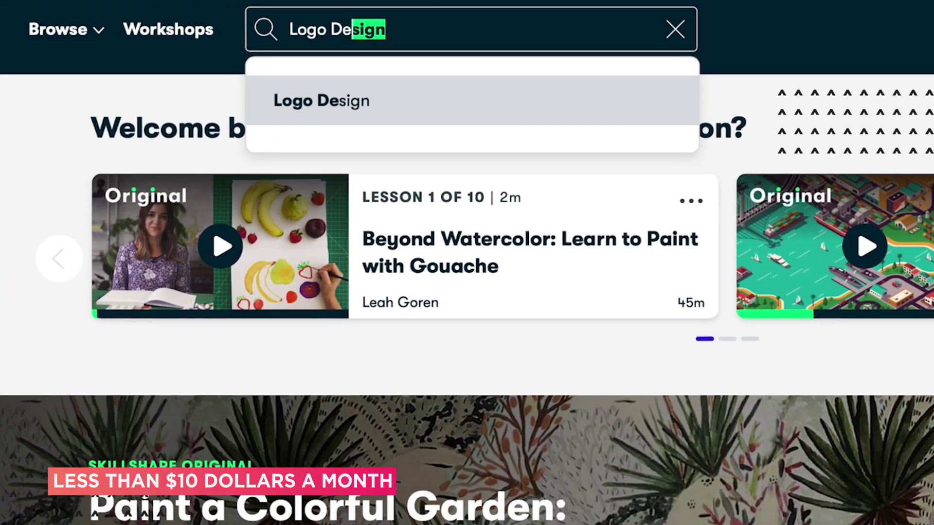
text(sign)
key(Return)
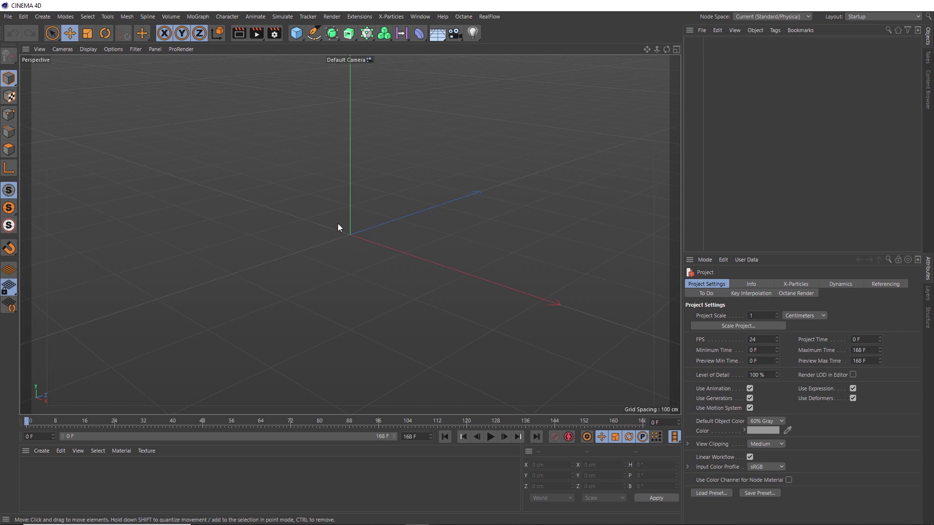
Add a Plane primitive and set its Width to 75 cm and Height to 50 cm.
click(296, 33)
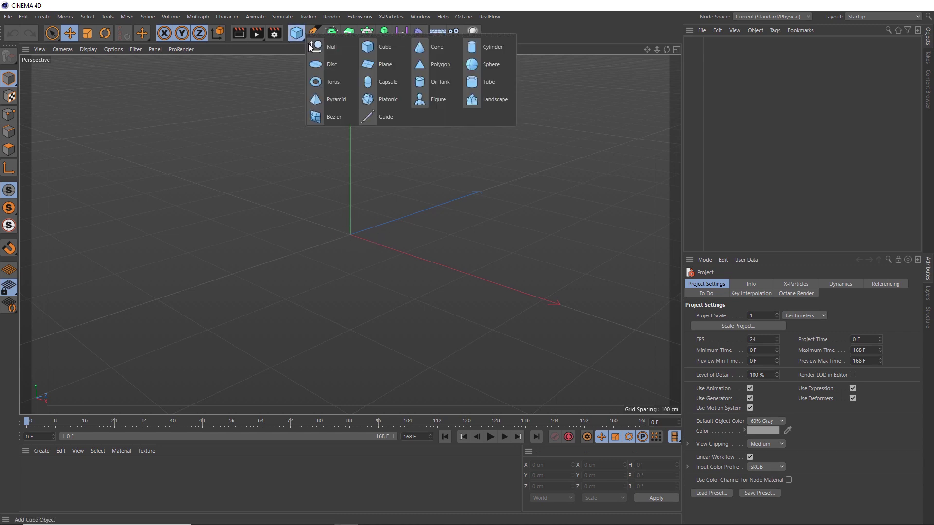
click(379, 68)
alt+drag(369, 191, 351, 251)
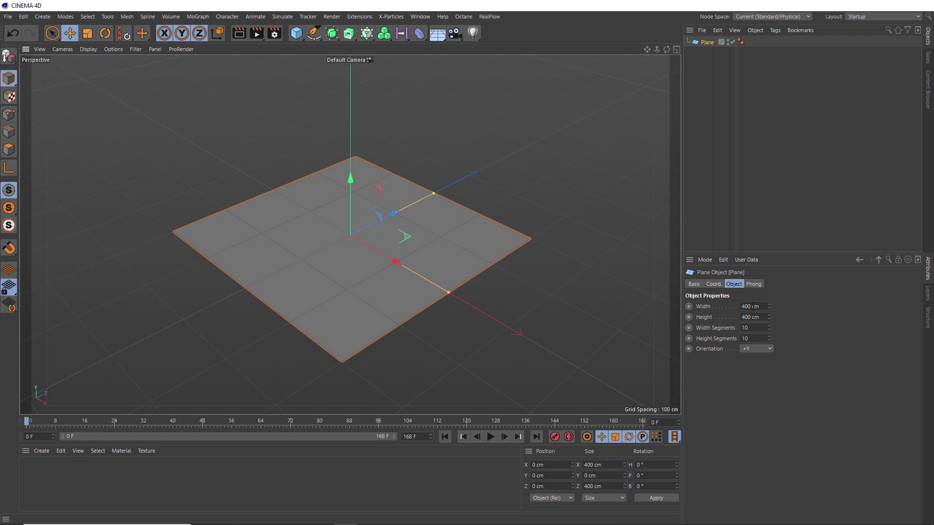
click(732, 307)
text(75)
click(763, 319)
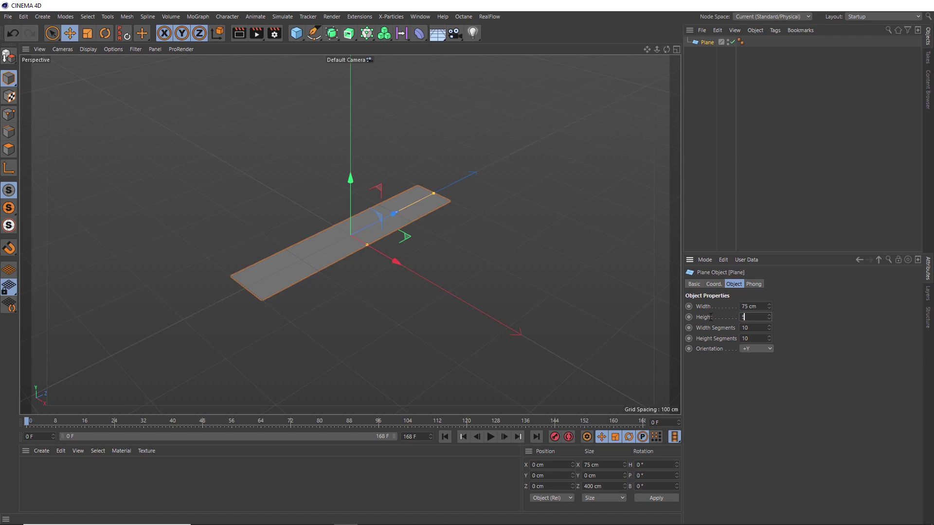
text(50)
key(Return)
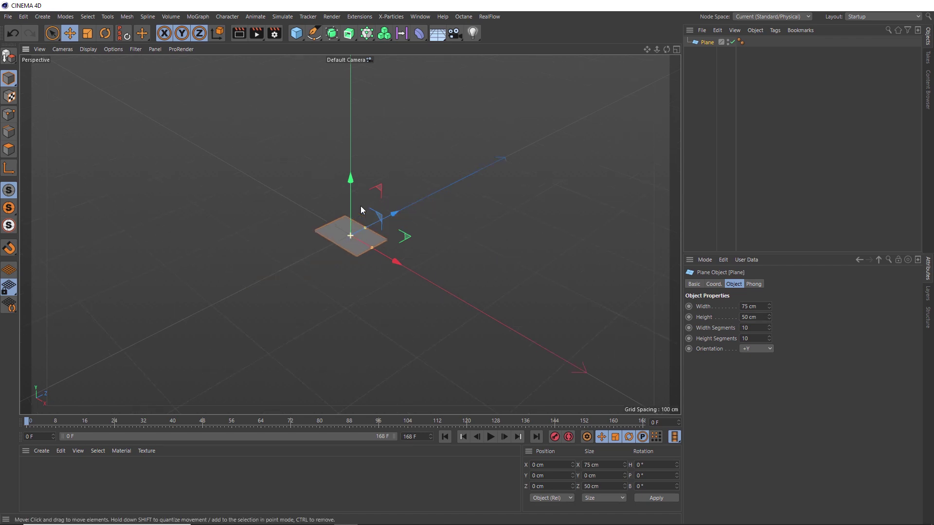
scroll(401, 141, up, 10)
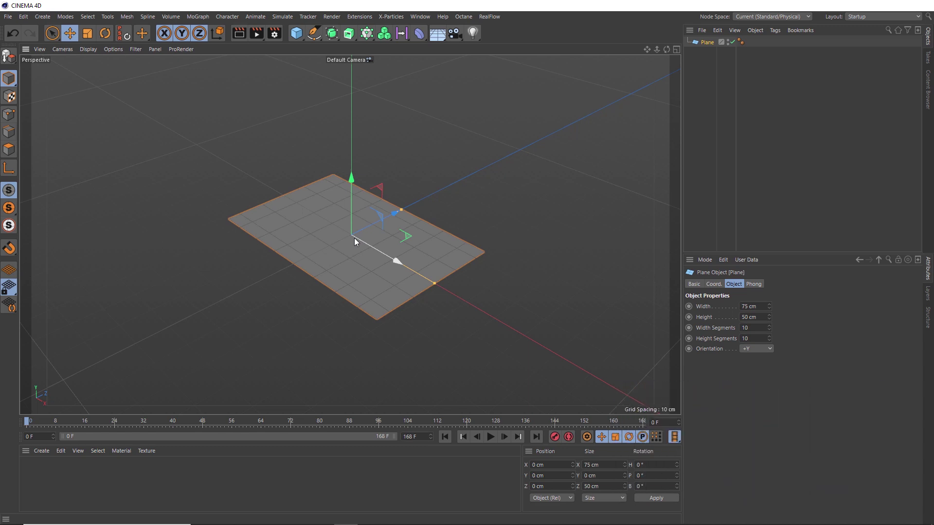
Switch to Gouraud Shading (Lines) and give the plane 8 width and 6 height segments.
key(n)
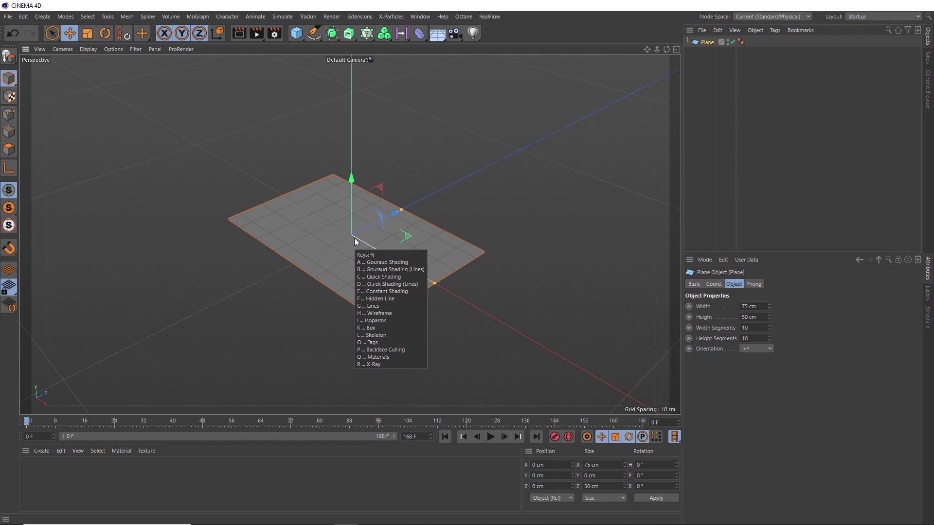
key(b)
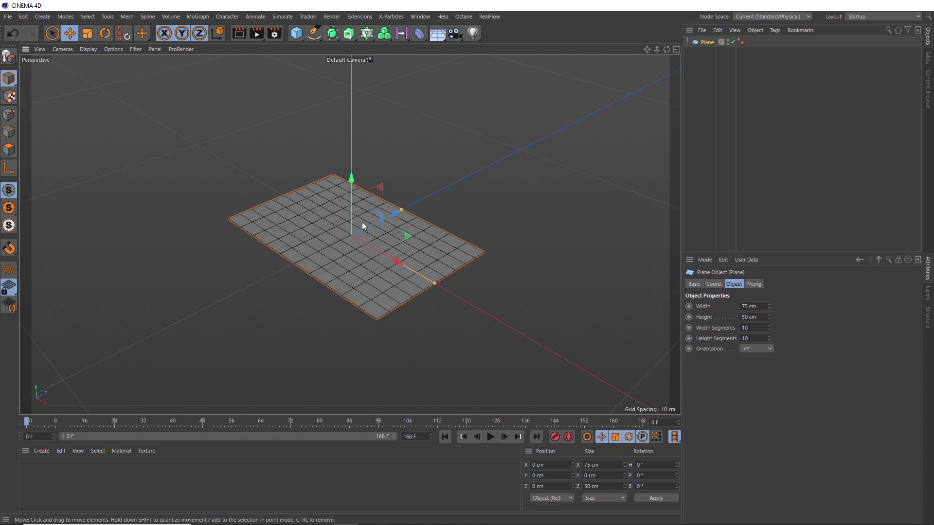
click(742, 328)
text(8)
key(Tab)
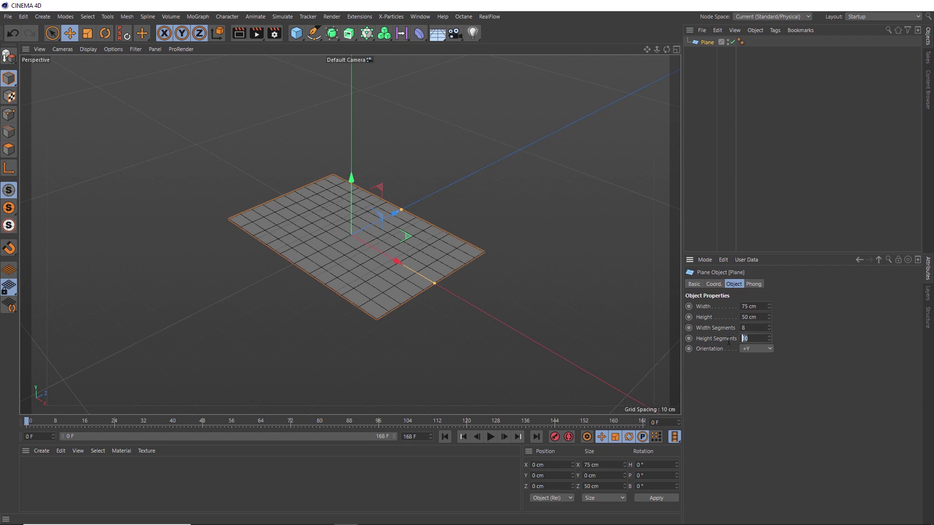
text(6)
key(Return)
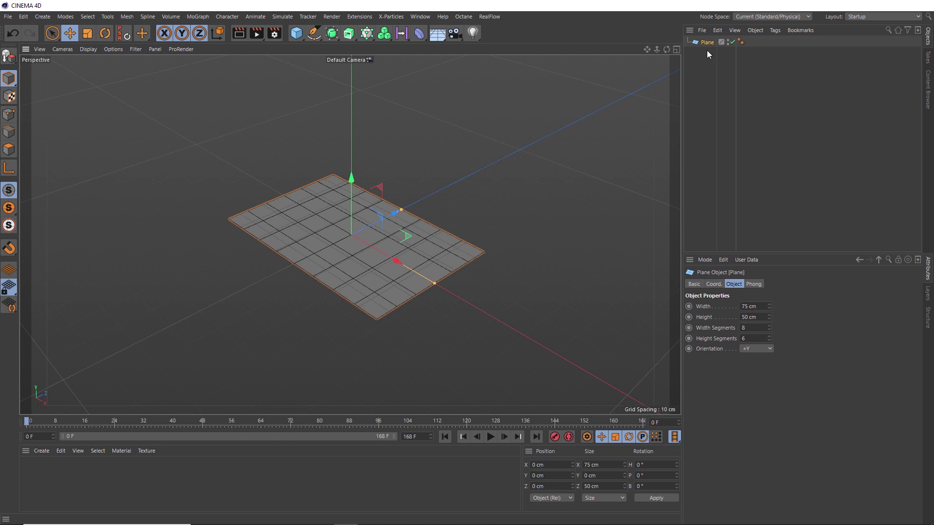
Clone the plane with a Cloner in Honeycomb Array mode, oriented Y (XZ).
alt+click(367, 33)
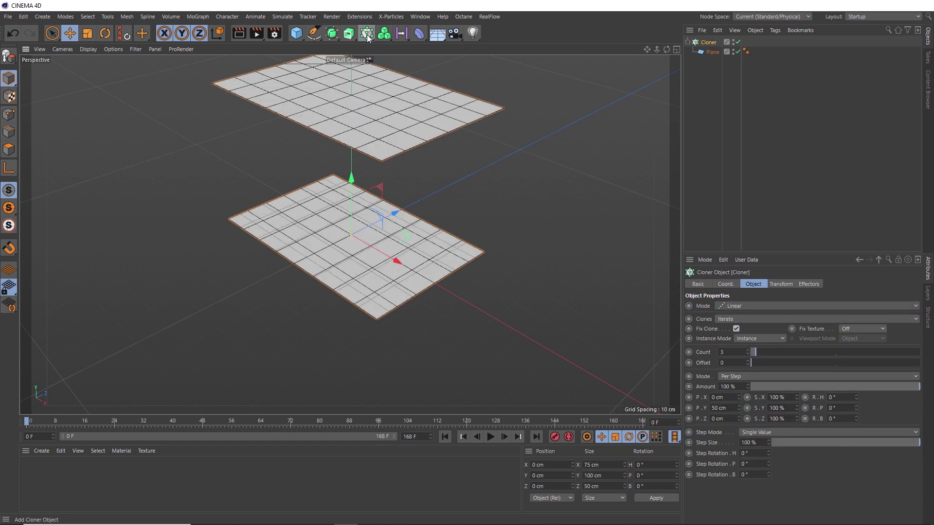
scroll(370, 87, down, 4)
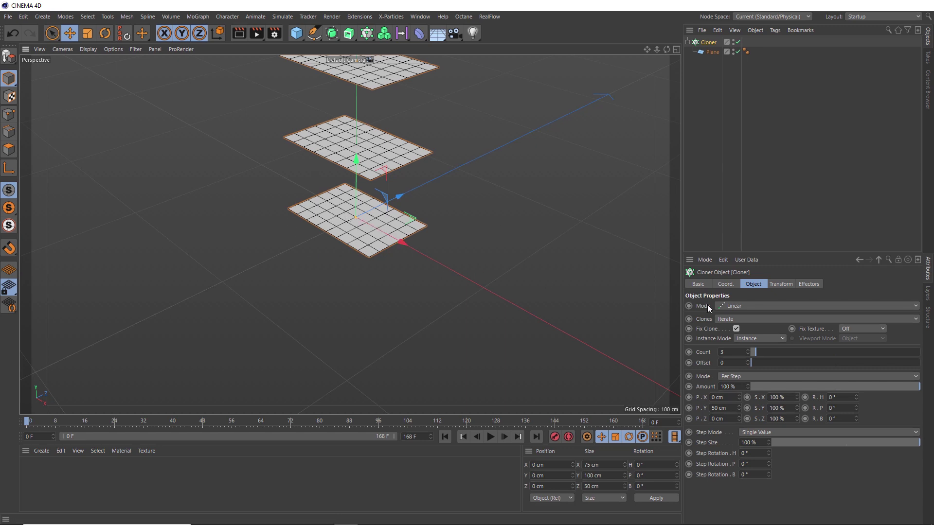
click(726, 306)
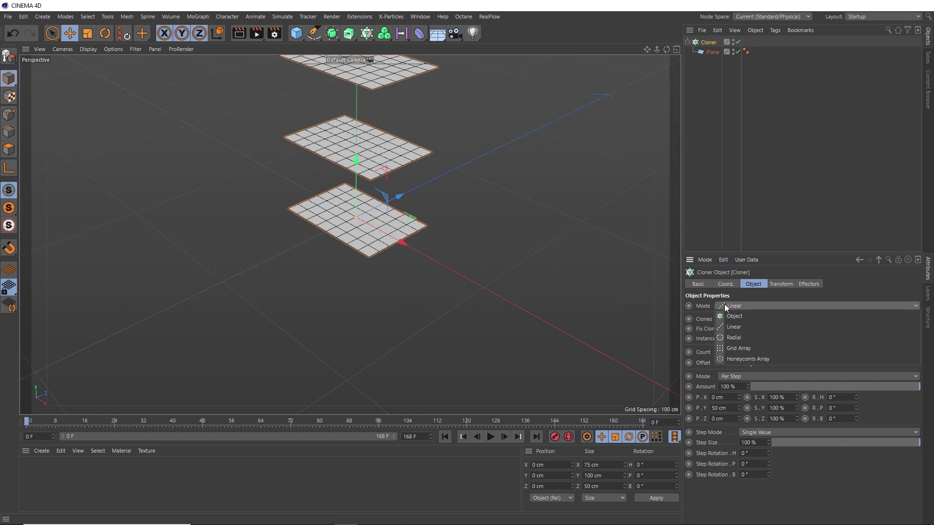
click(740, 358)
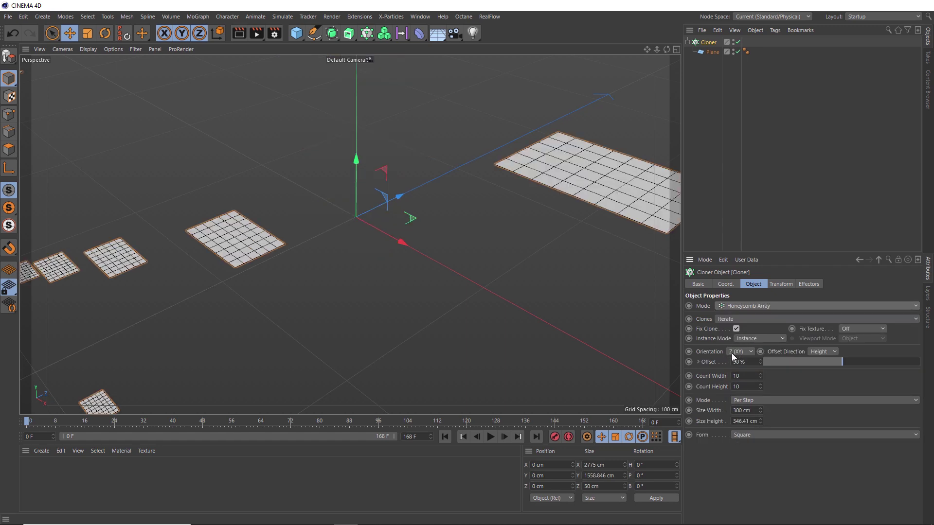
click(735, 352)
click(732, 384)
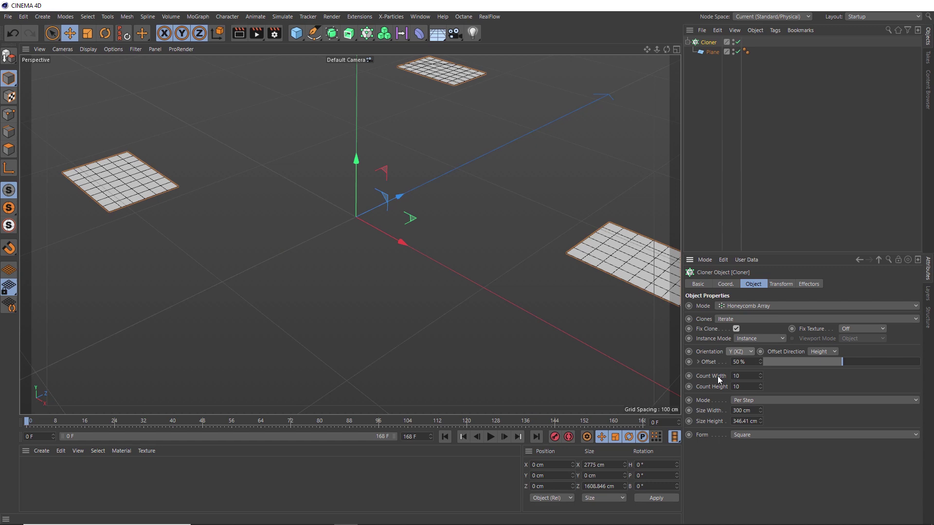
scroll(405, 226, down, 2)
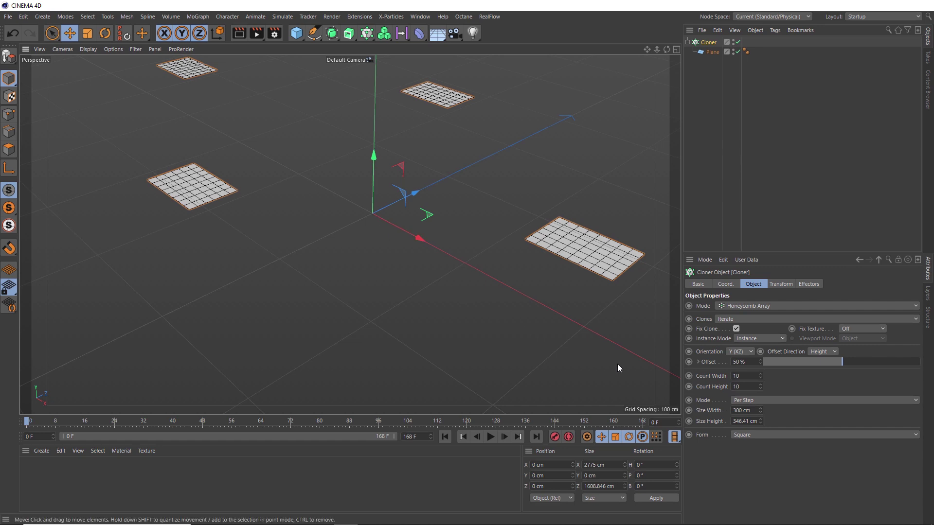
Set the clone count to 5 × 4 with 100 cm width and 150 cm height spacing.
double_click(736, 375)
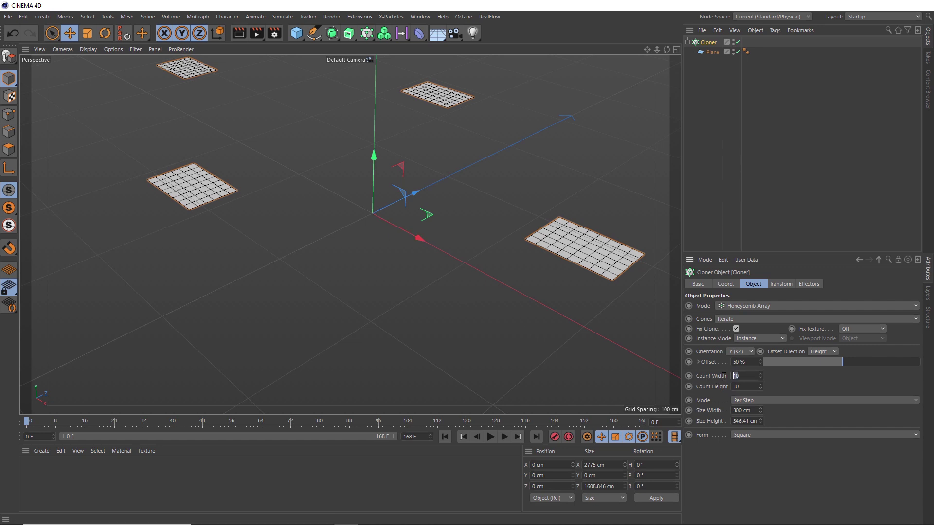
text(5)
double_click(744, 387)
text(4)
key(Return)
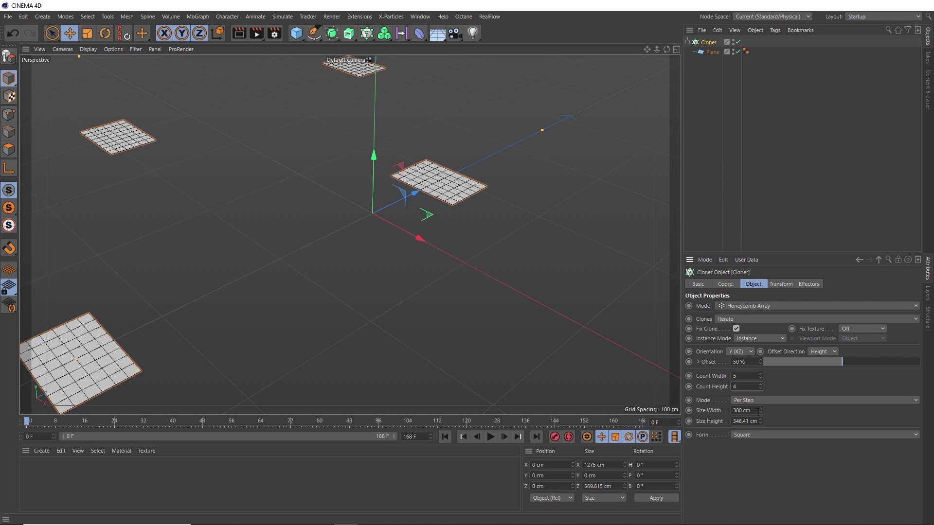
drag(761, 412, 761, 443)
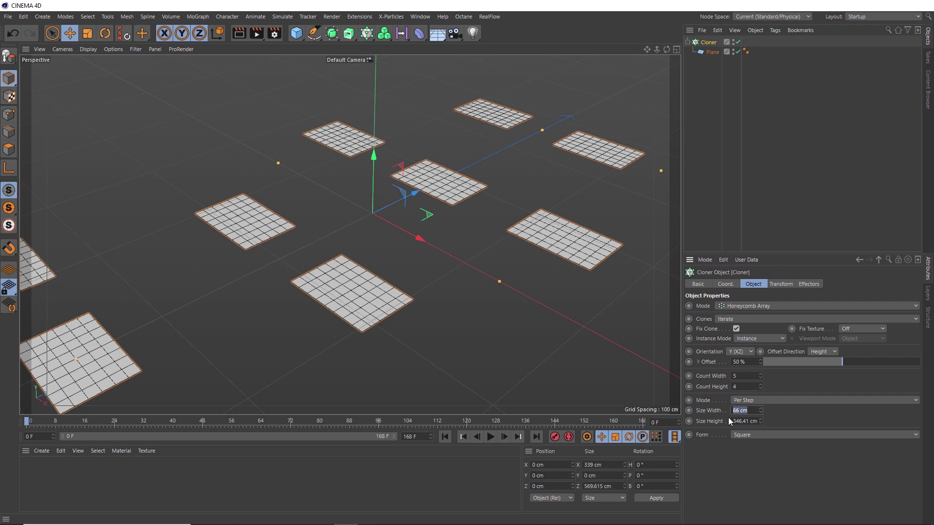
text(100)
double_click(752, 421)
text(150)
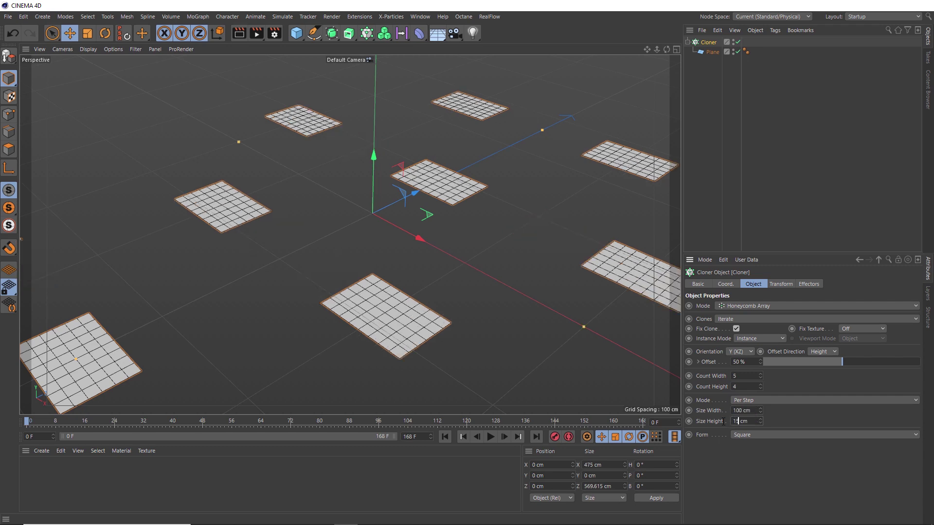
key(Return)
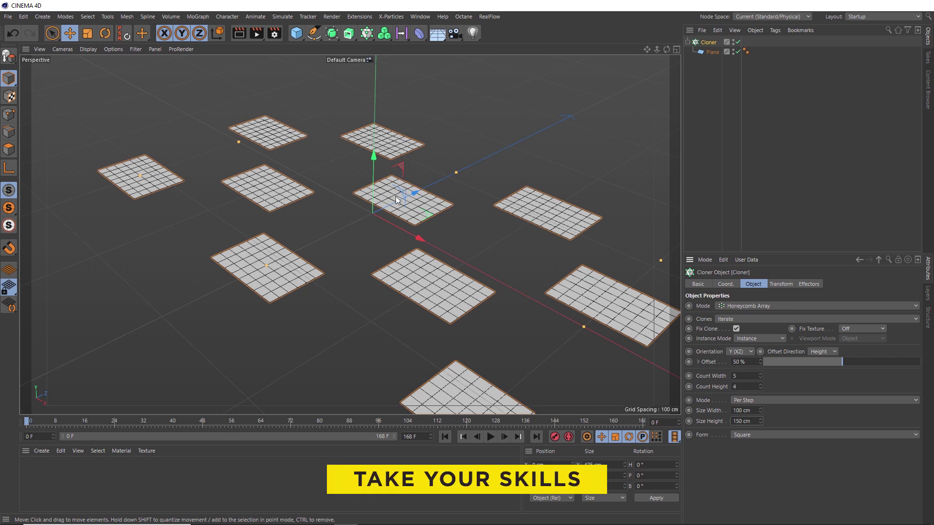
scroll(360, 232, down, 3)
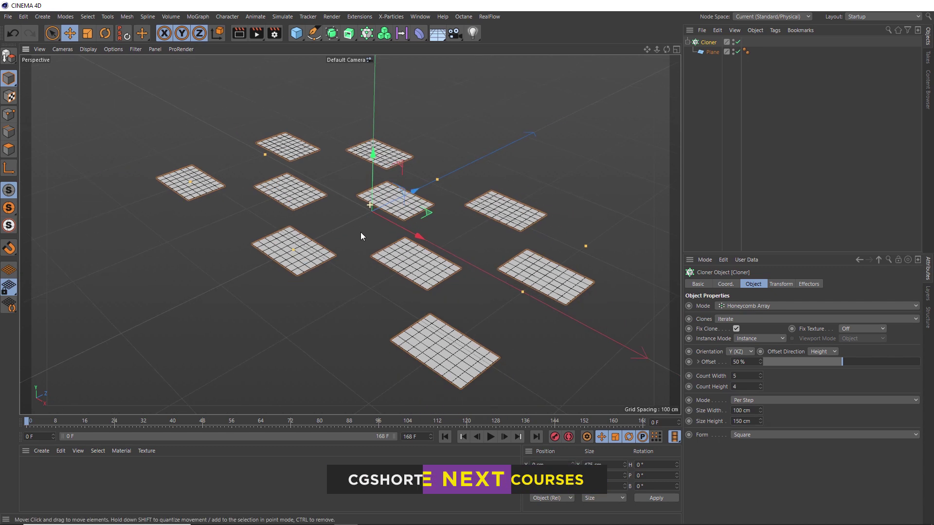
Switch the viewport back to plain shading without wireframe lines.
alt+drag(360, 233, 391, 209)
key(n)
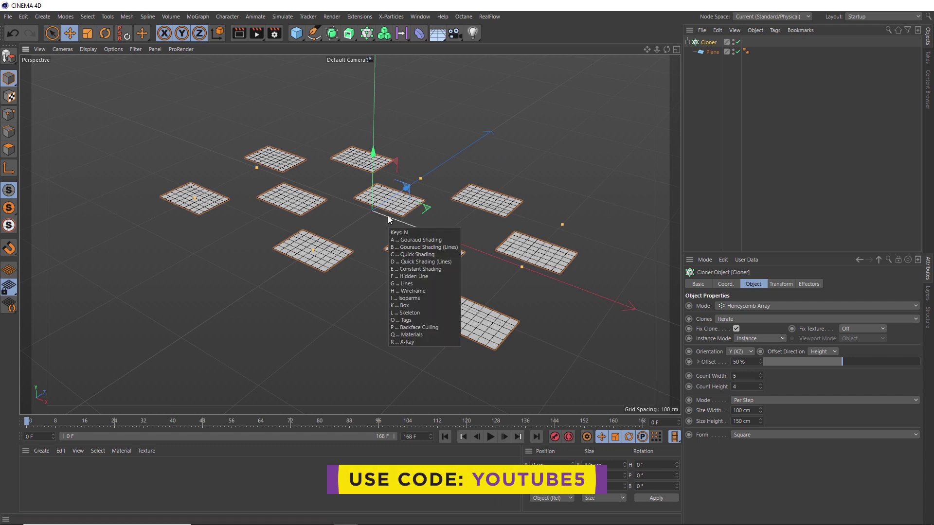
key(a)
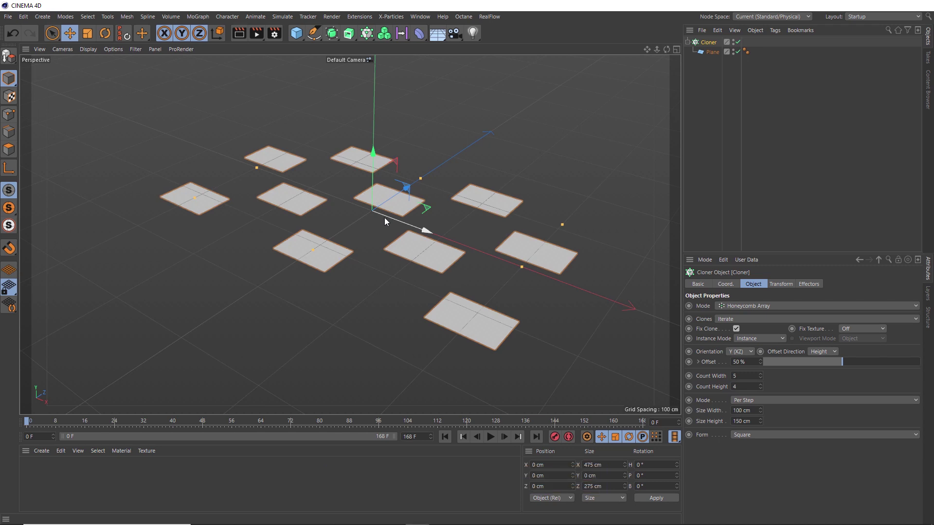
Give the Cloner a Soft Body tag and preview the planes falling.
right_click(709, 42)
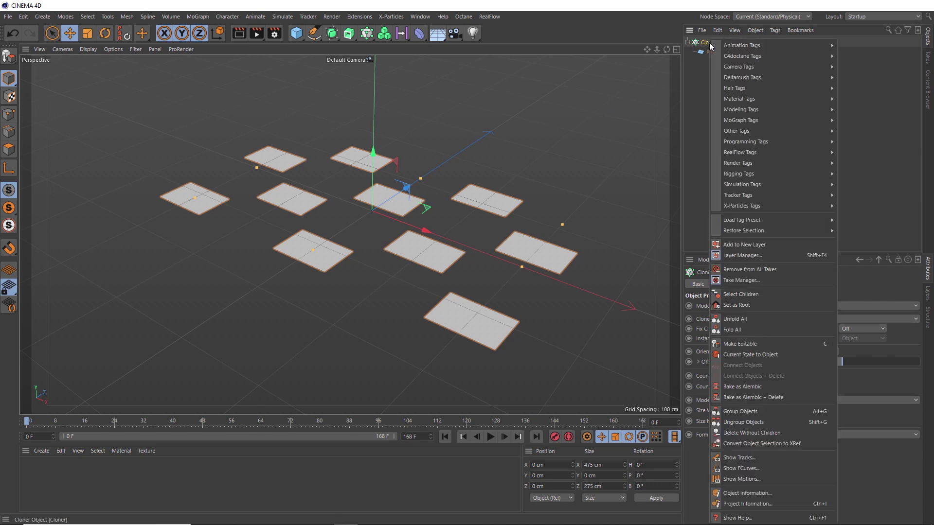
mouse_move(746, 184)
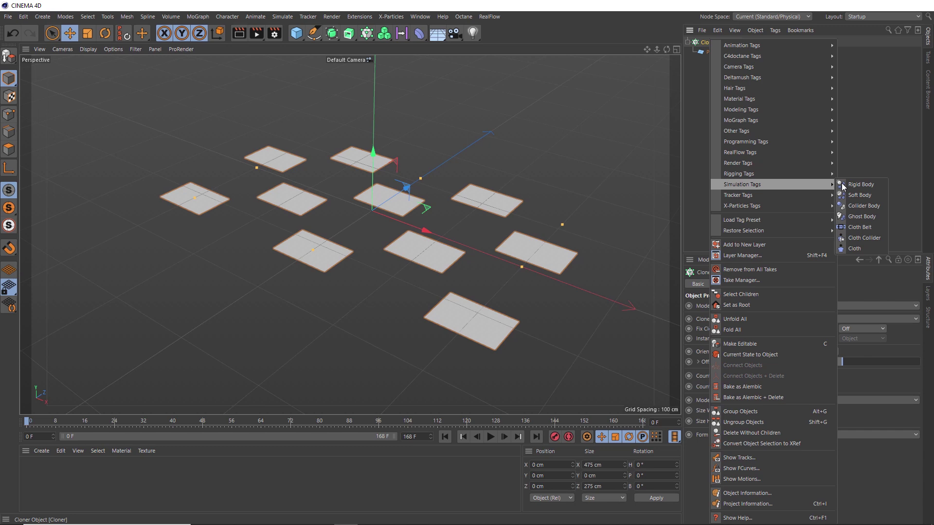
click(860, 195)
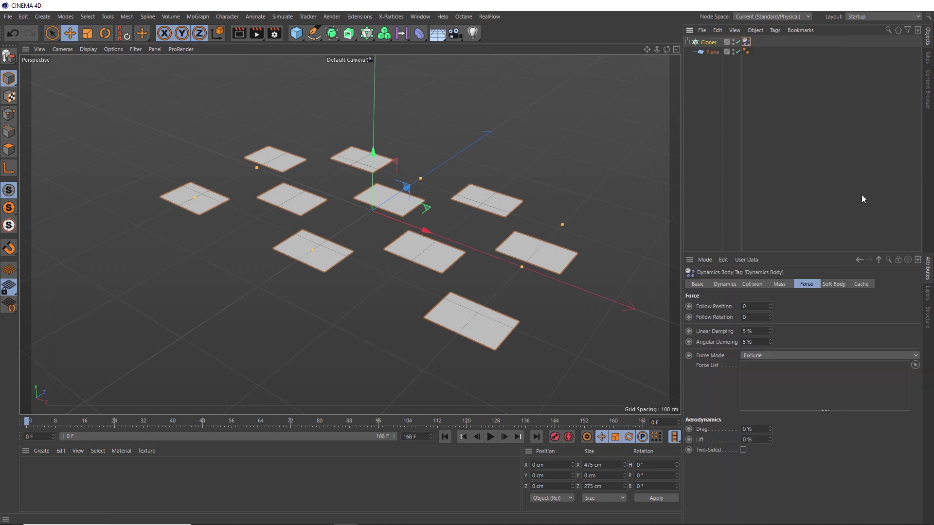
click(491, 436)
key(F8)
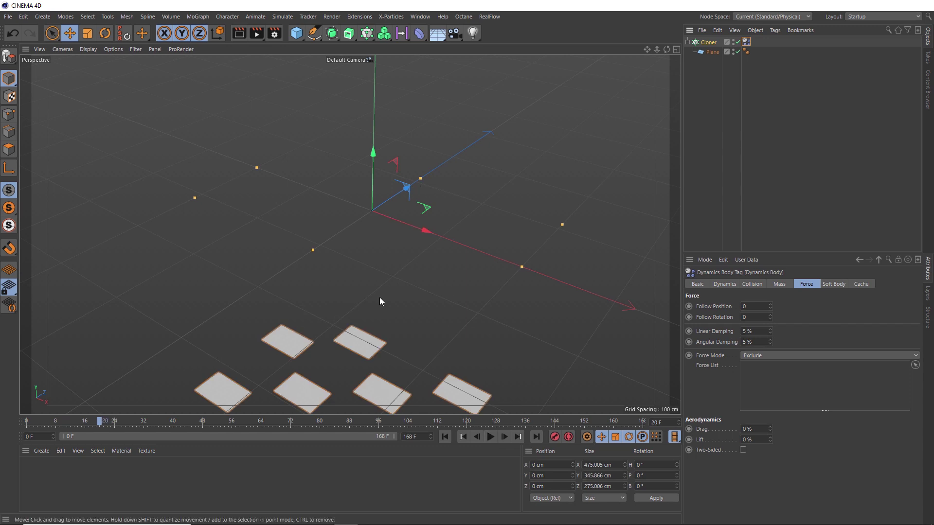
Rewind to frame 0 and add a Floor with a Collider Body tag.
click(442, 440)
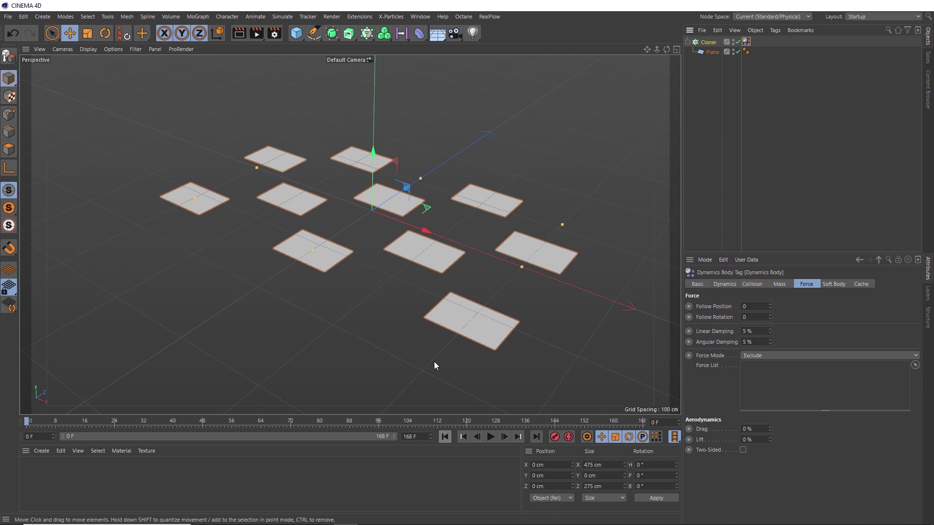
click(443, 34)
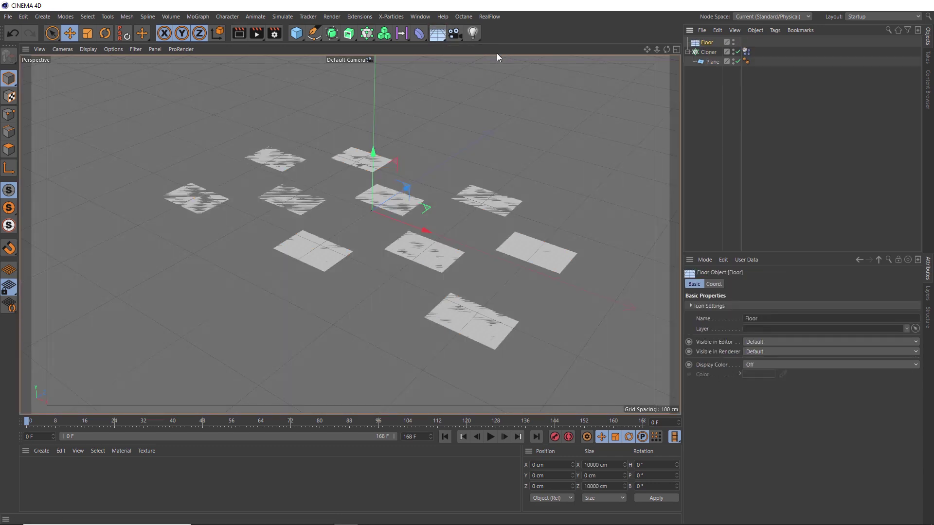
right_click(699, 41)
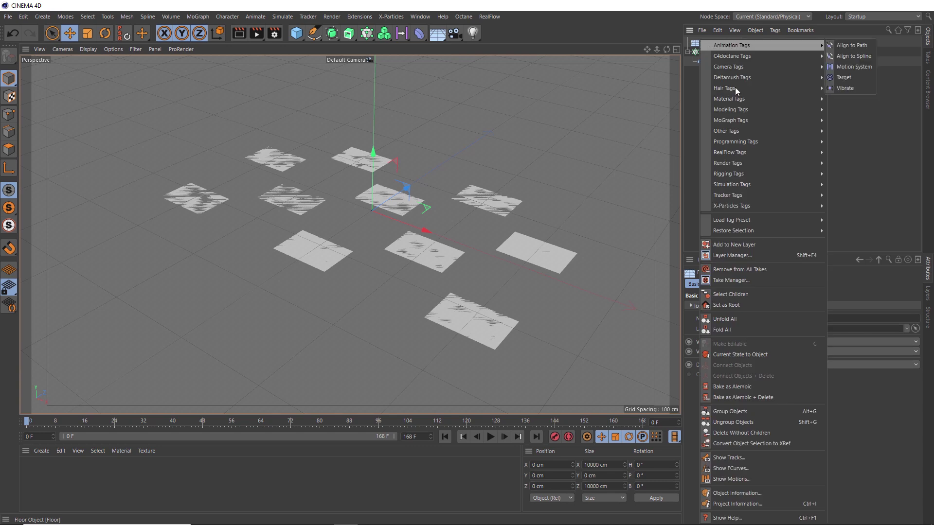
mouse_move(741, 185)
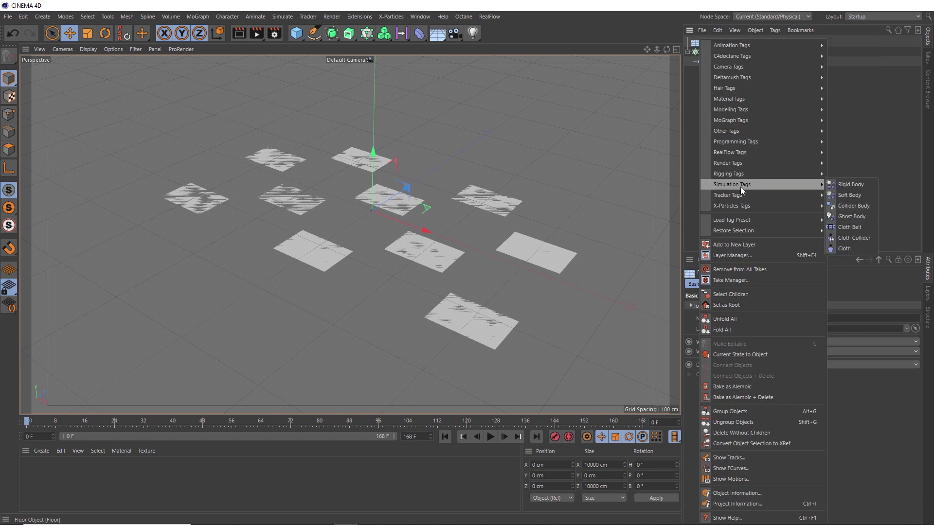
click(857, 207)
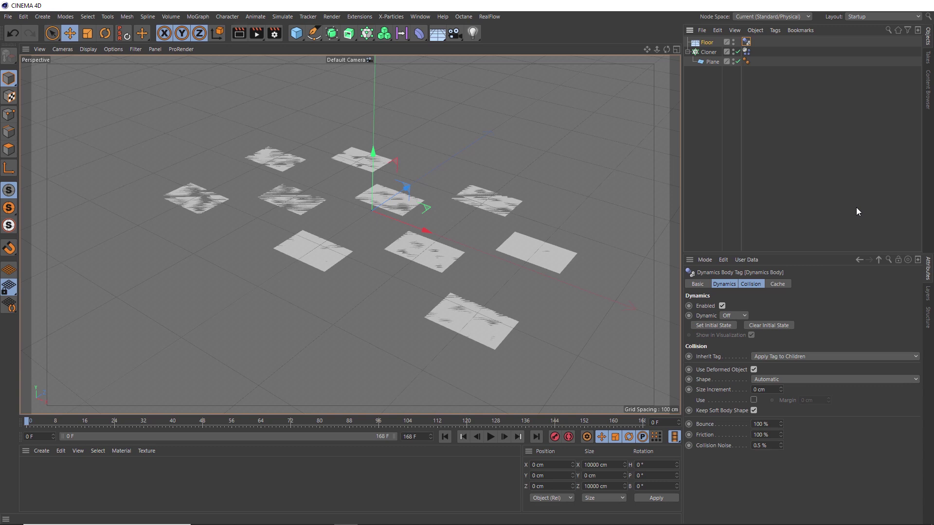
Select the Cloner's dynamics tag and tear off the Simulate > Forces list.
click(747, 51)
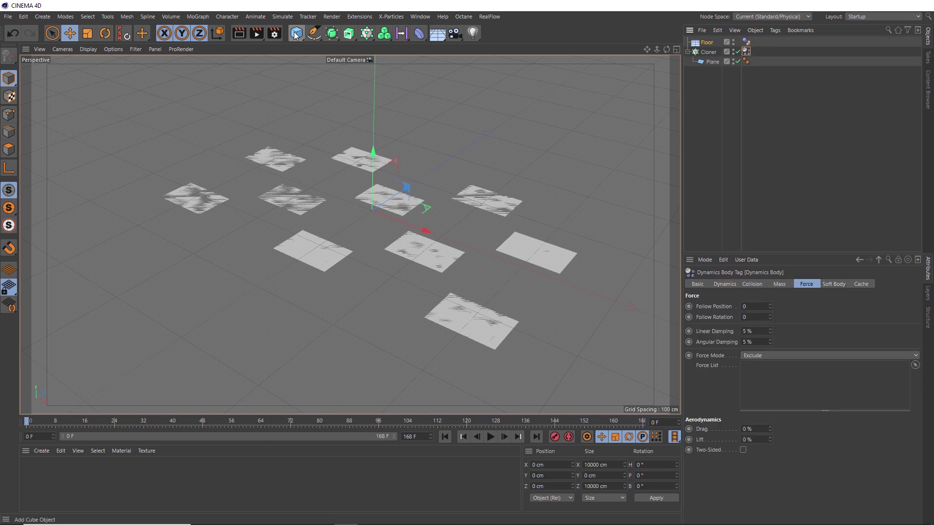
click(285, 18)
mouse_move(296, 83)
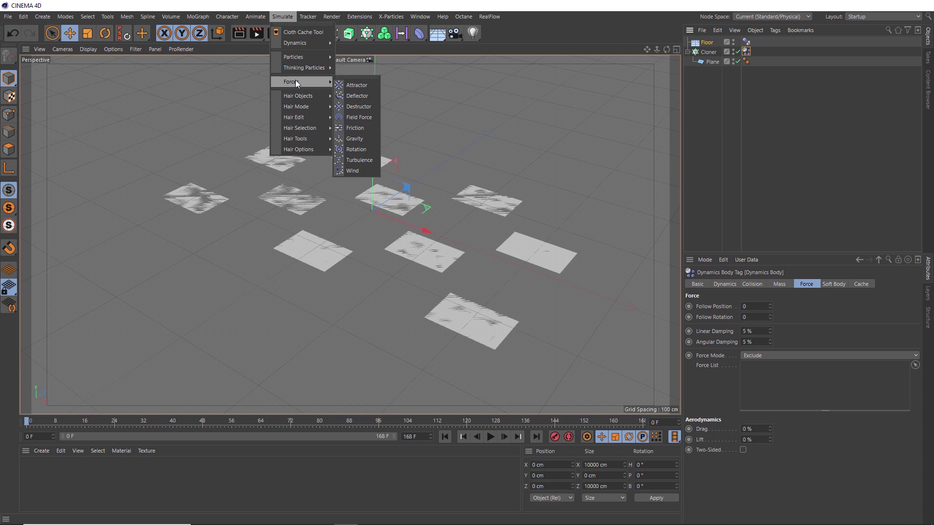
click(351, 77)
Add a Wind force from the floating Forces palette, preview the simulation, then rewind.
drag(361, 75, 656, 80)
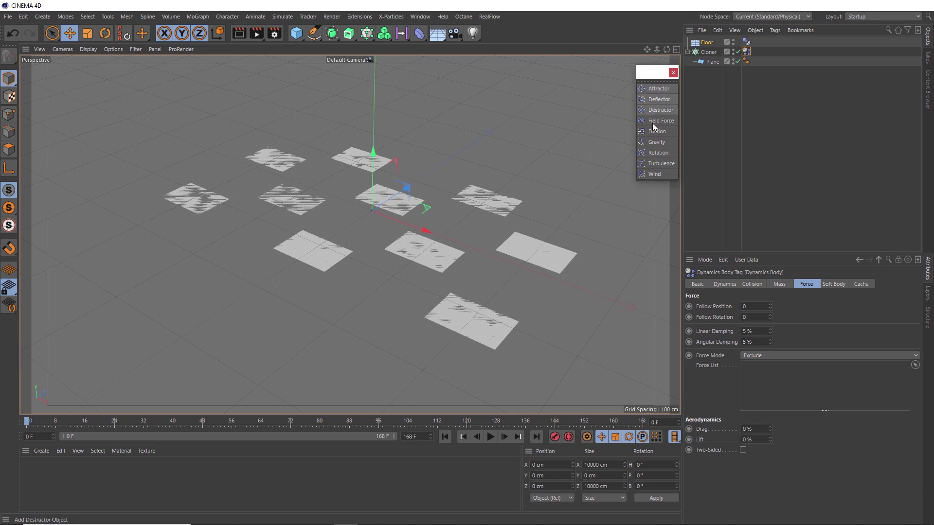
click(655, 175)
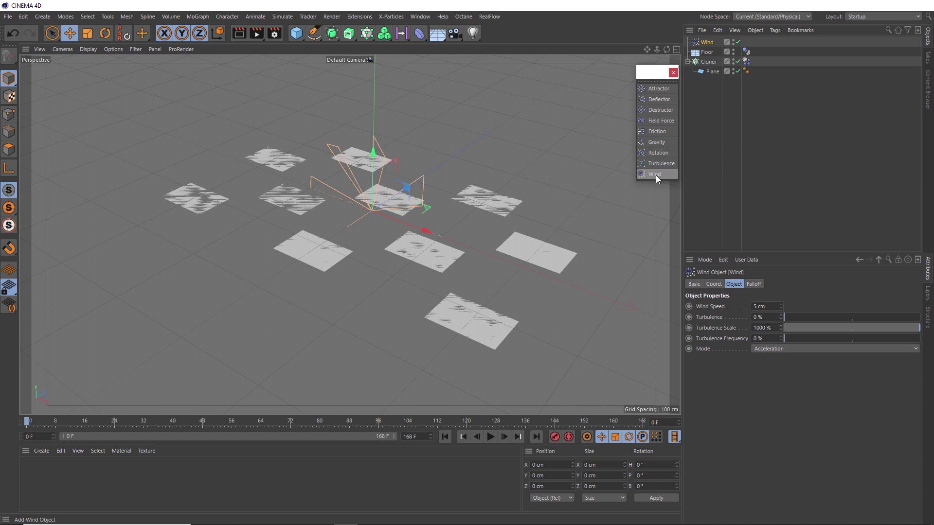
click(490, 437)
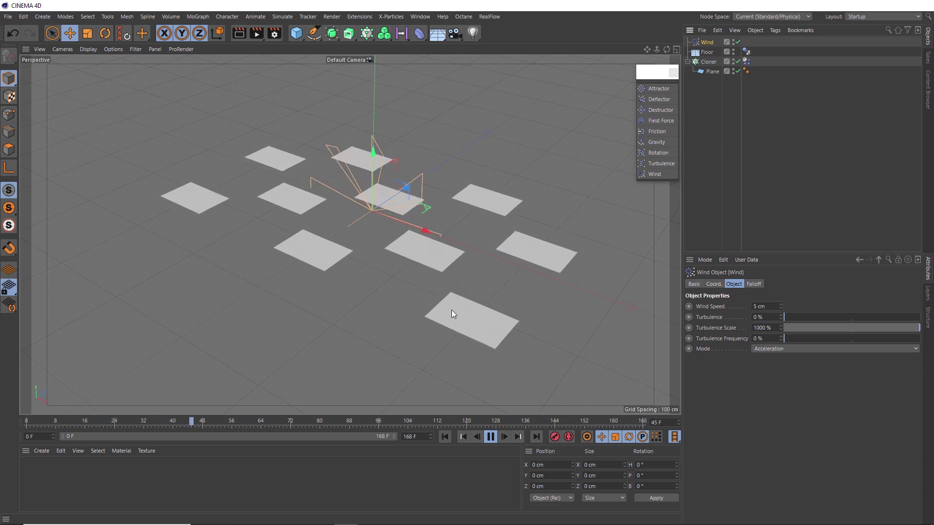
click(490, 435)
click(444, 437)
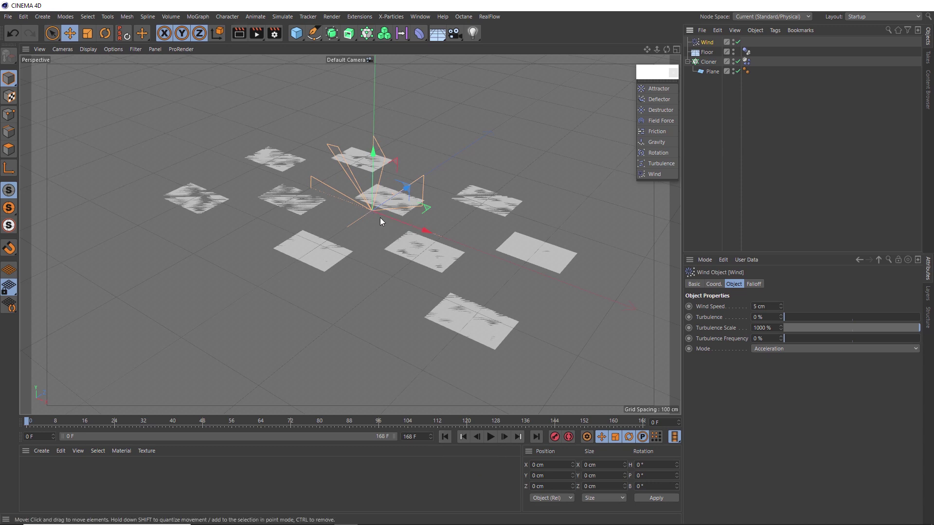
Rotate the Wind 90° to blow upward with 75 cm speed and 20 % turbulence.
alt+drag(381, 217, 387, 193)
key(r)
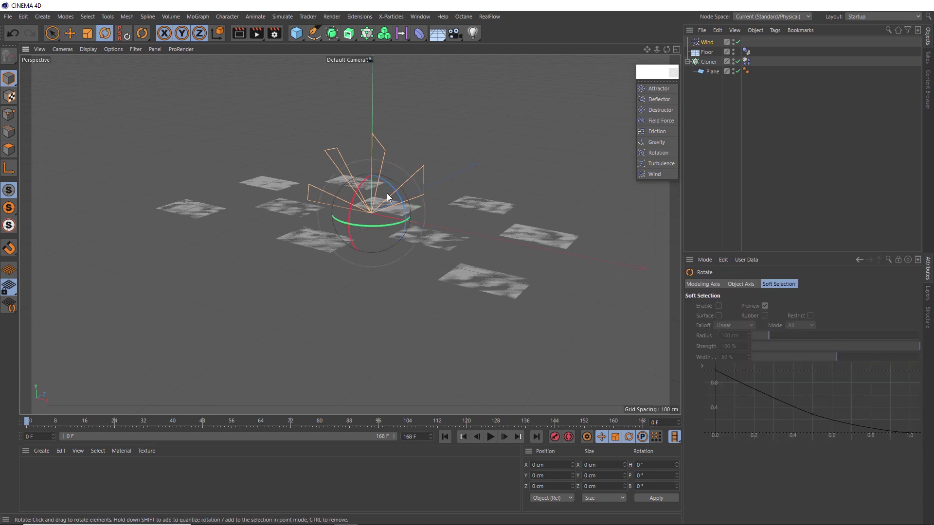
drag(358, 186, 337, 268)
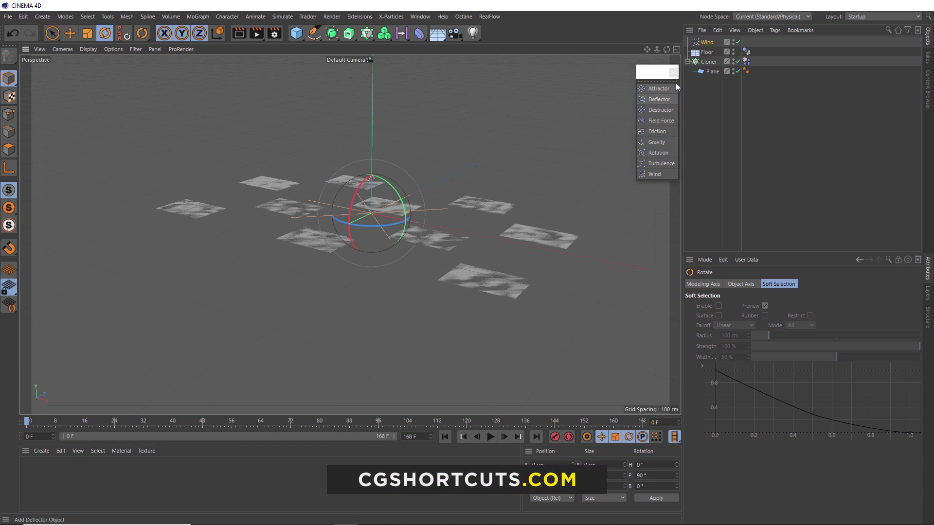
click(705, 42)
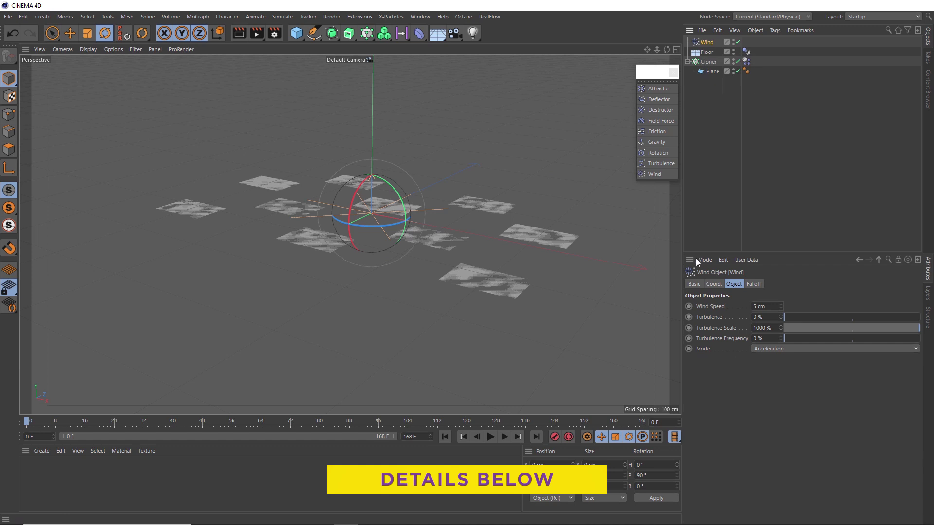
click(754, 306)
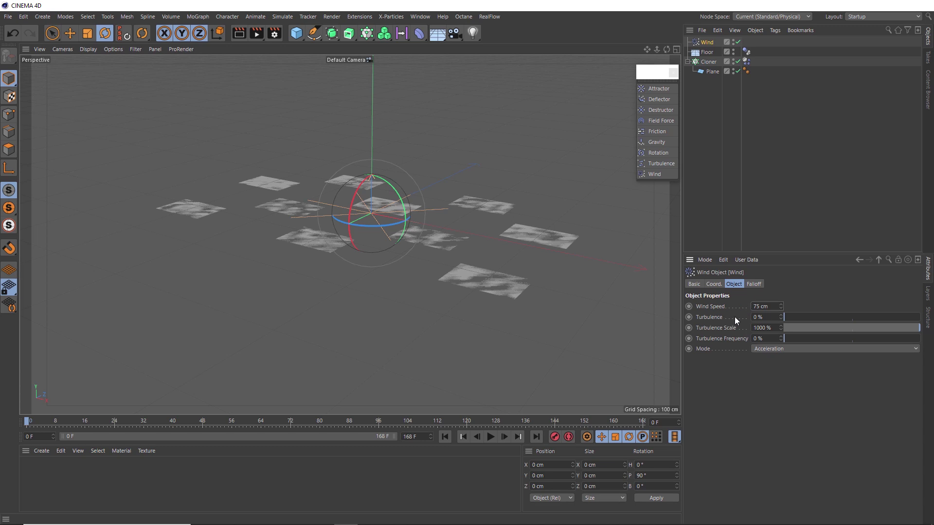
key(Tab)
text(20)
key(Return)
Play, stop, rewind and replay the simulation with the stronger wind.
click(491, 437)
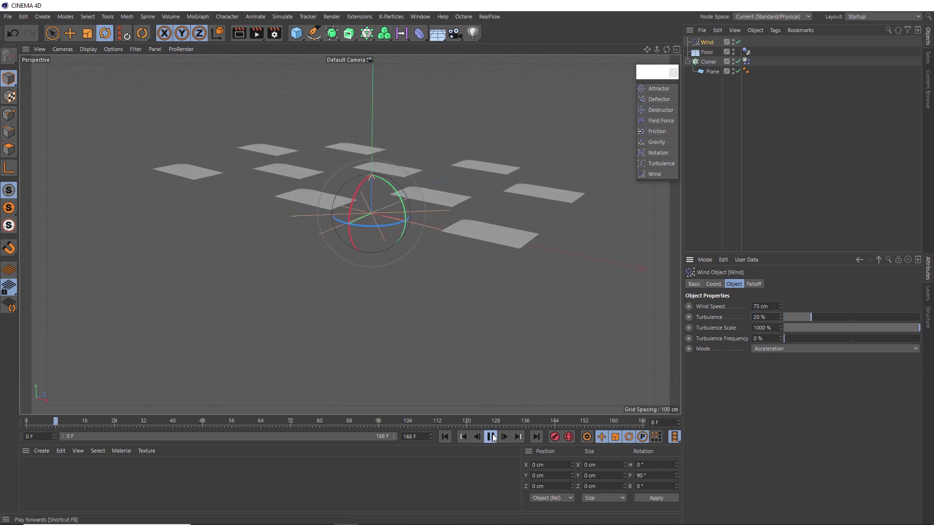
click(492, 437)
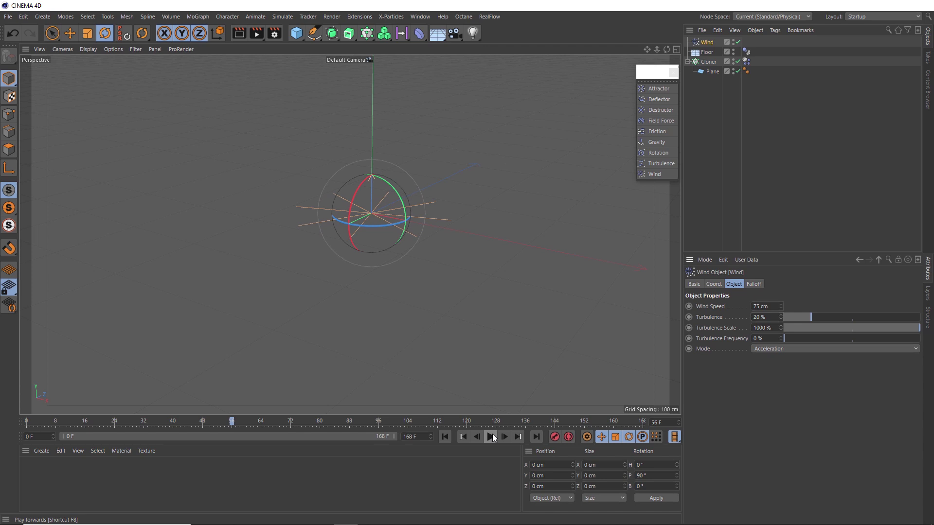
click(445, 437)
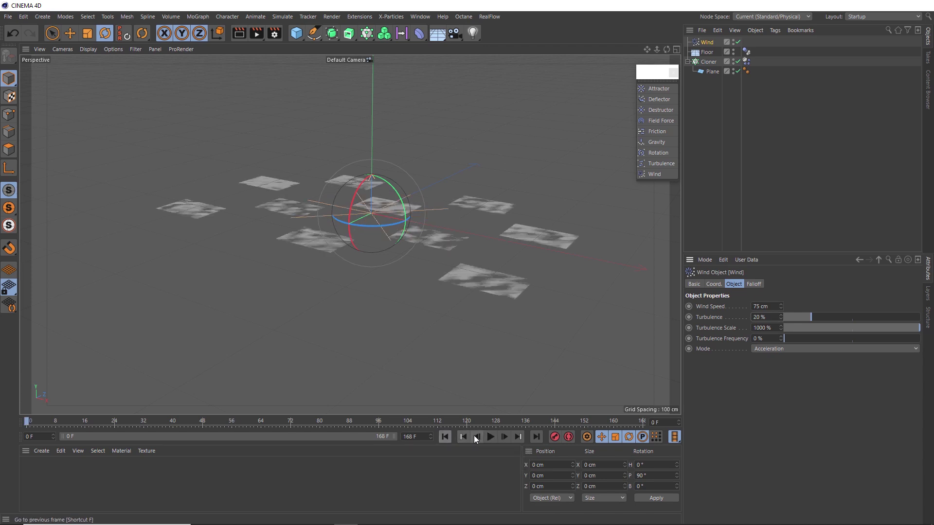
click(492, 437)
Stop, rewind, and add a Rotation force with Angle Speed 100.
click(491, 437)
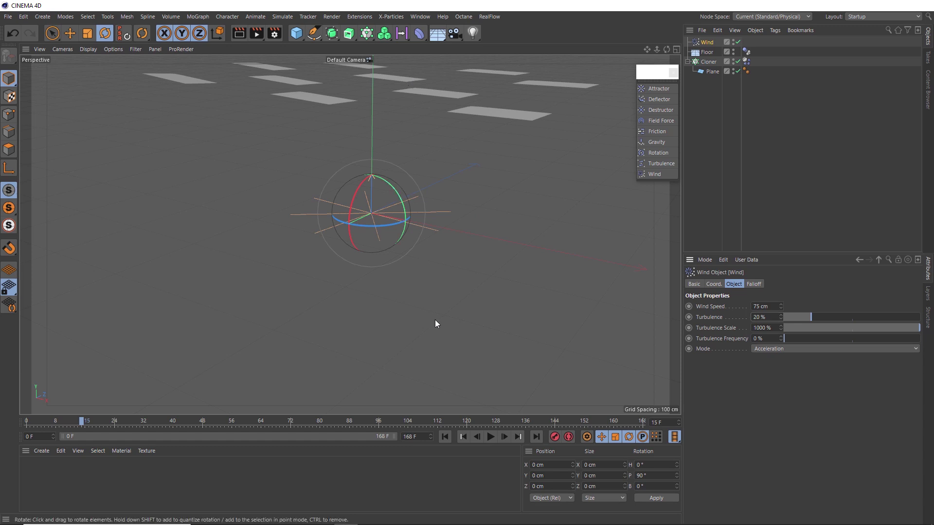
click(444, 437)
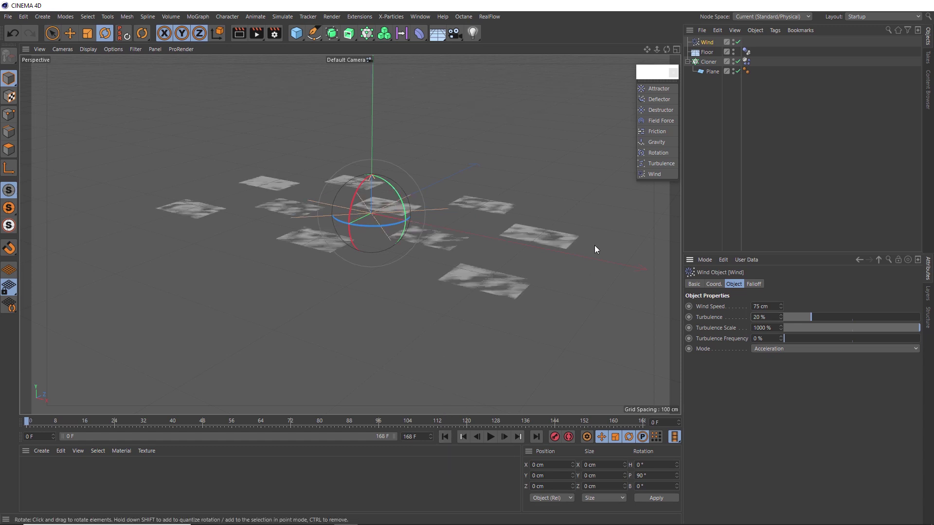
click(656, 152)
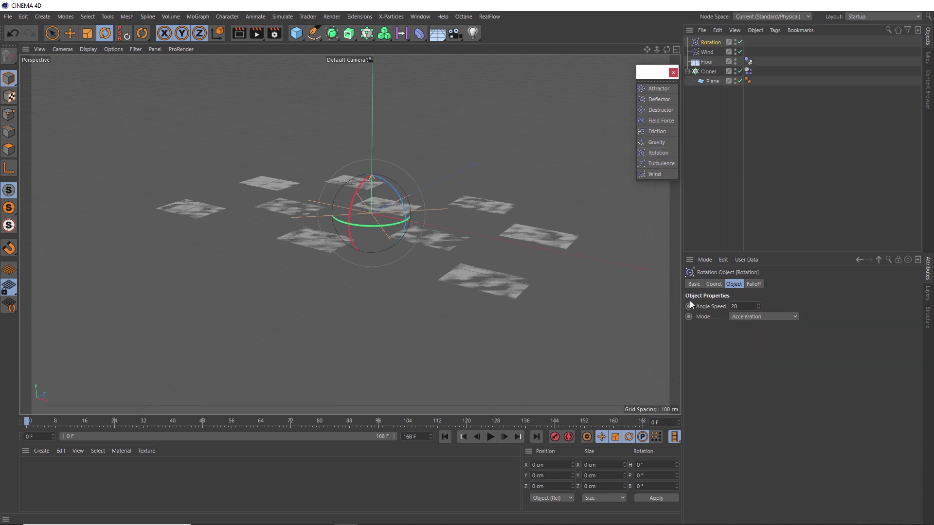
click(739, 306)
Replay the simulation from the first frame, pause, and zoom toward the twisting sheets.
click(490, 436)
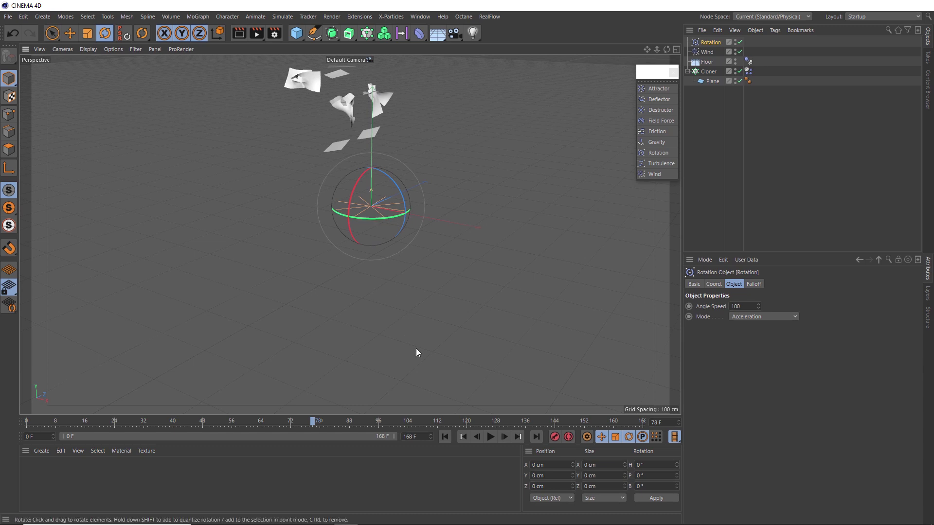
click(463, 436)
click(491, 437)
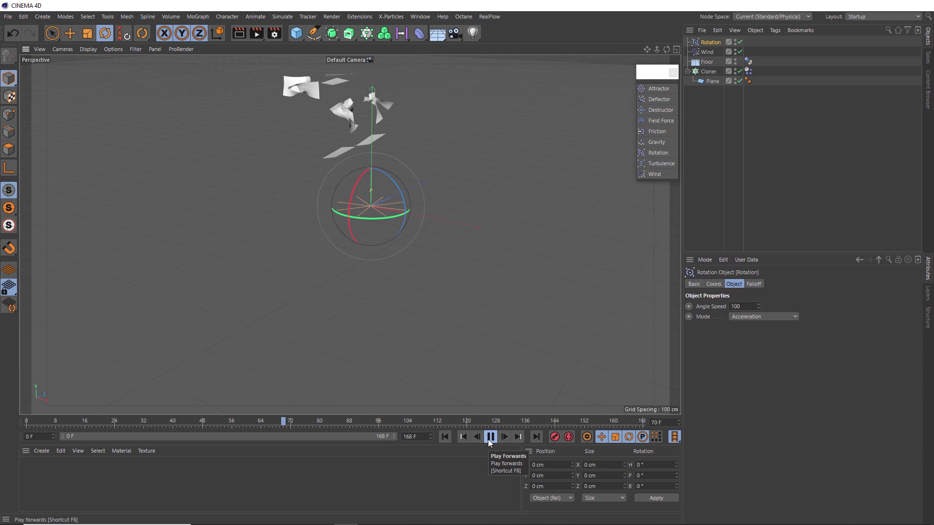
key(F8)
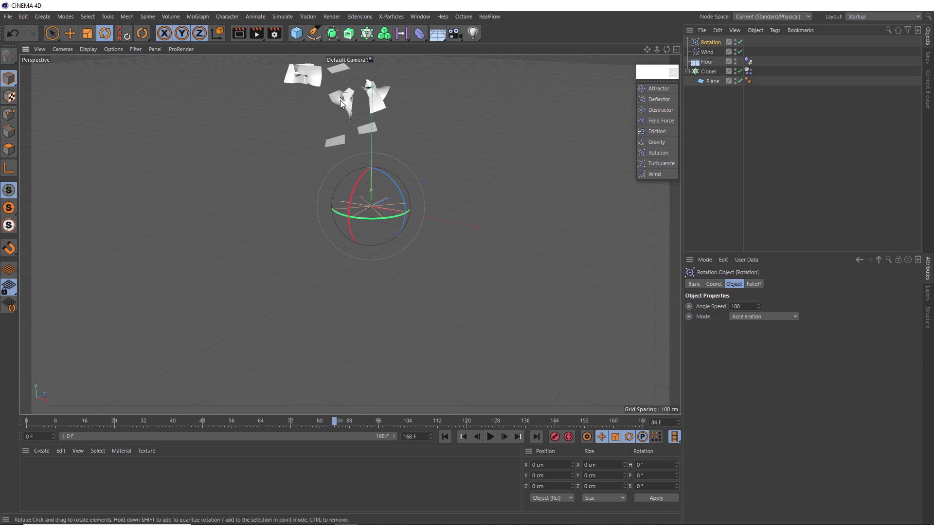
scroll(342, 138, up, 3)
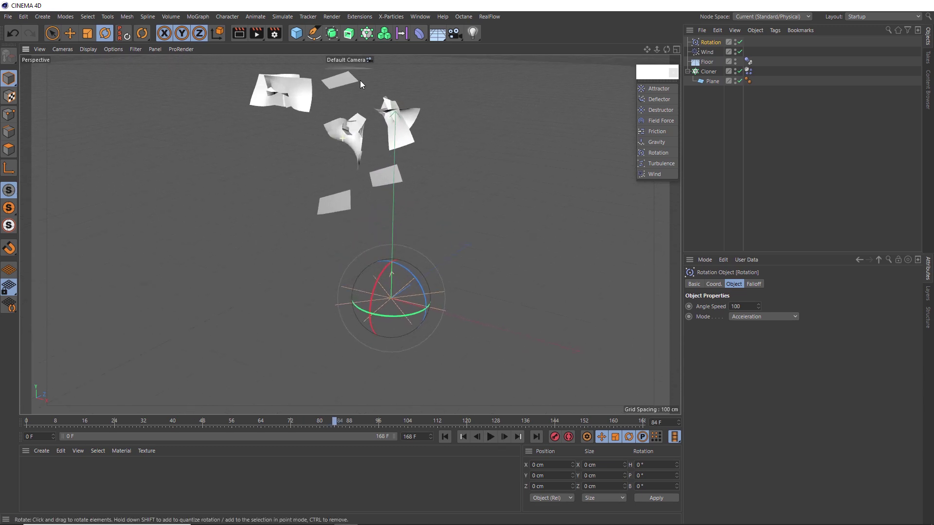
scroll(364, 130, up, 2)
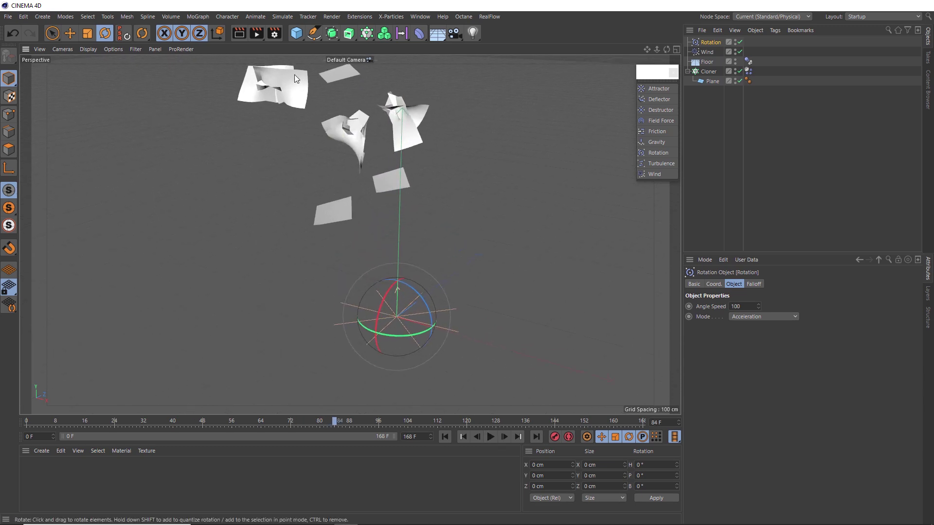
On the Cloner's Dynamics Body Force tab, check Two-Sided and set Drag 10 %, Lift 100 %.
click(445, 437)
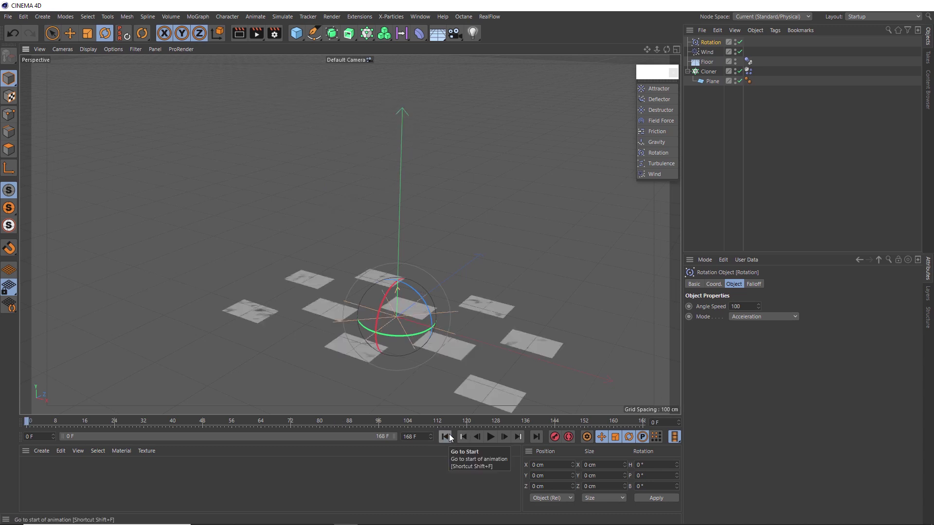
click(749, 71)
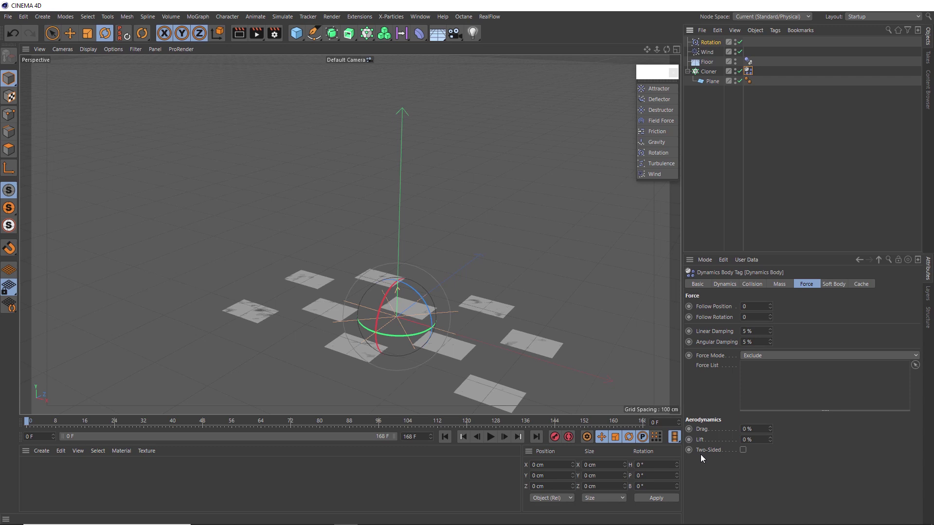
click(743, 451)
click(754, 429)
text(10)
key(Return)
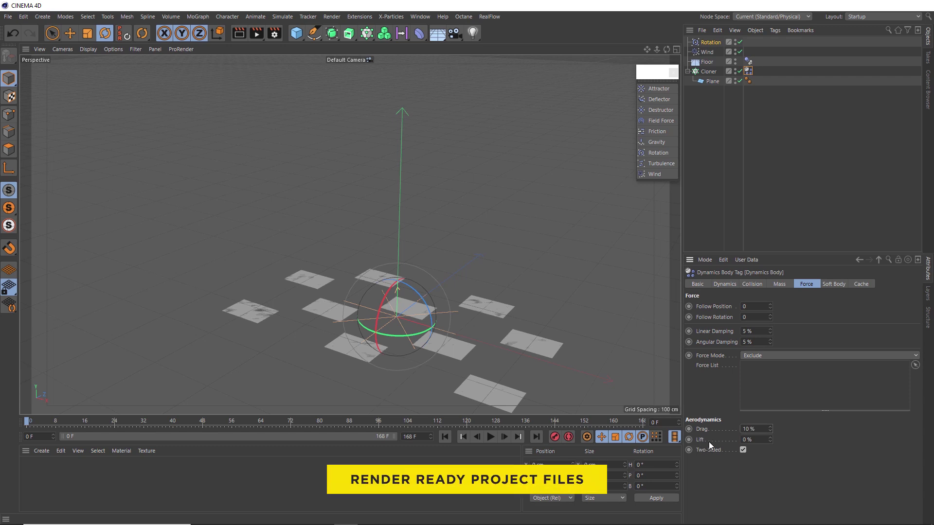
click(751, 440)
text(100)
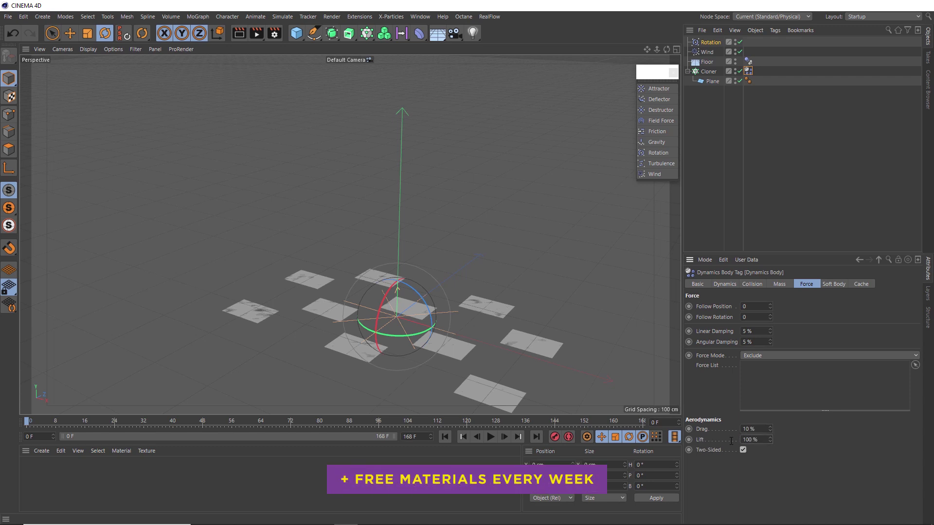
Test-play the simulation, then tilt the Rotation force 90° on its pitch.
click(490, 436)
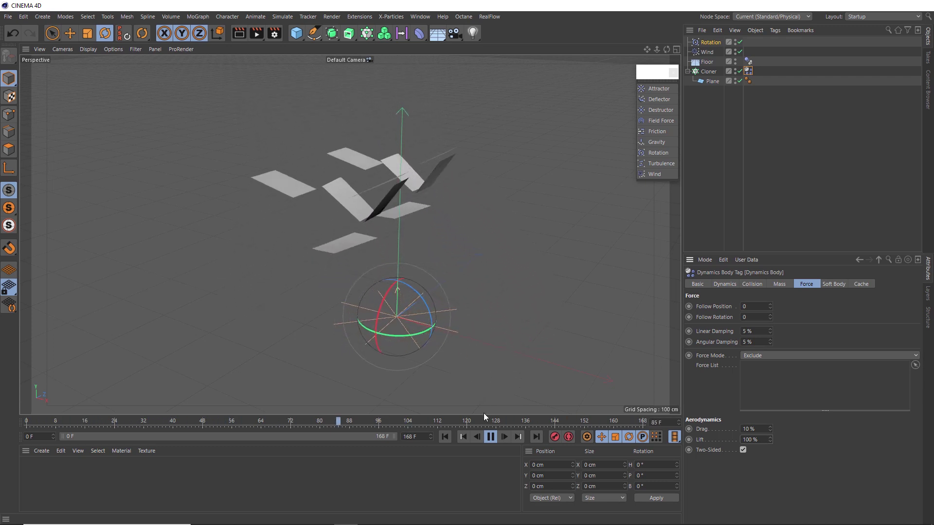
click(490, 436)
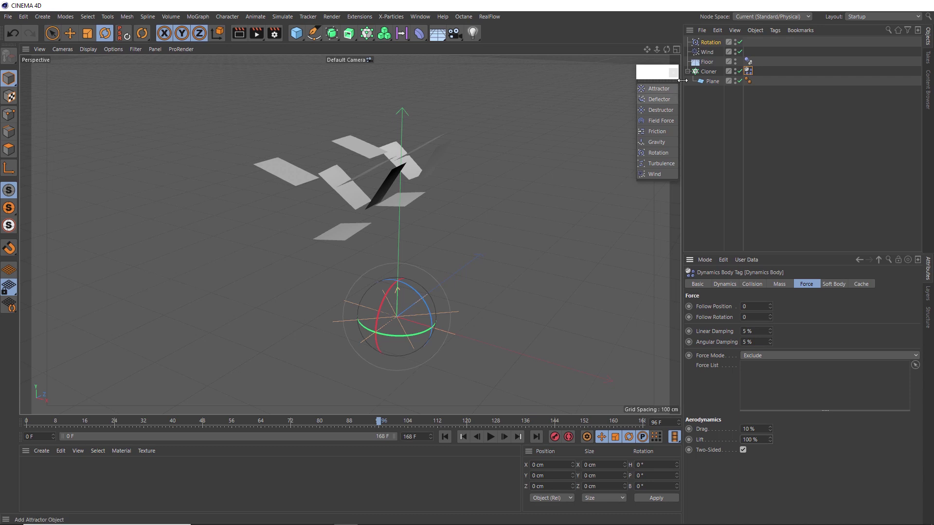
click(711, 43)
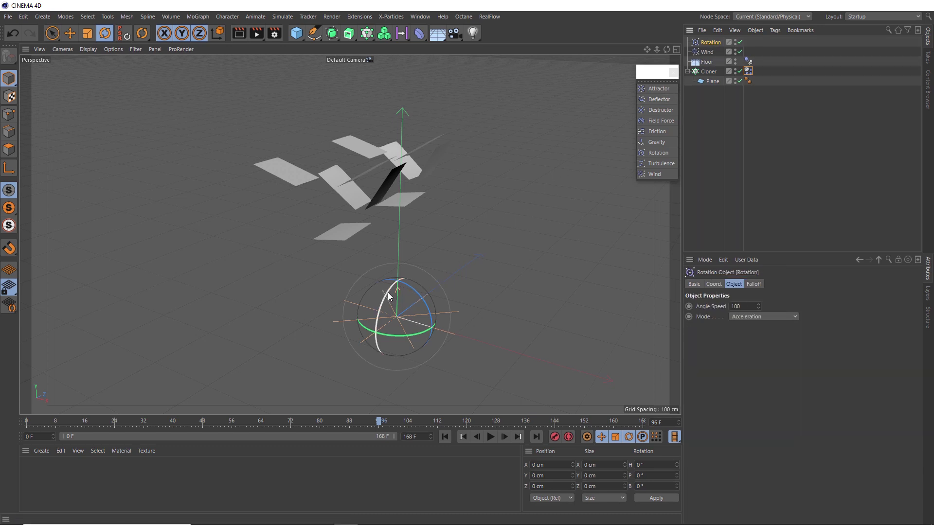
drag(388, 297, 372, 368)
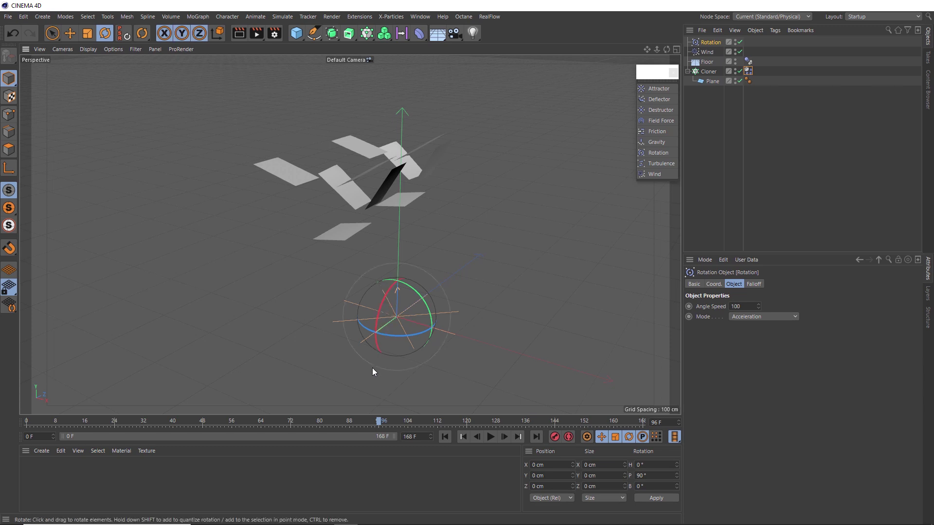
Replay the simulation from the start, rewind, and set the Rotation force's Angle Speed to 400.
click(443, 437)
click(490, 437)
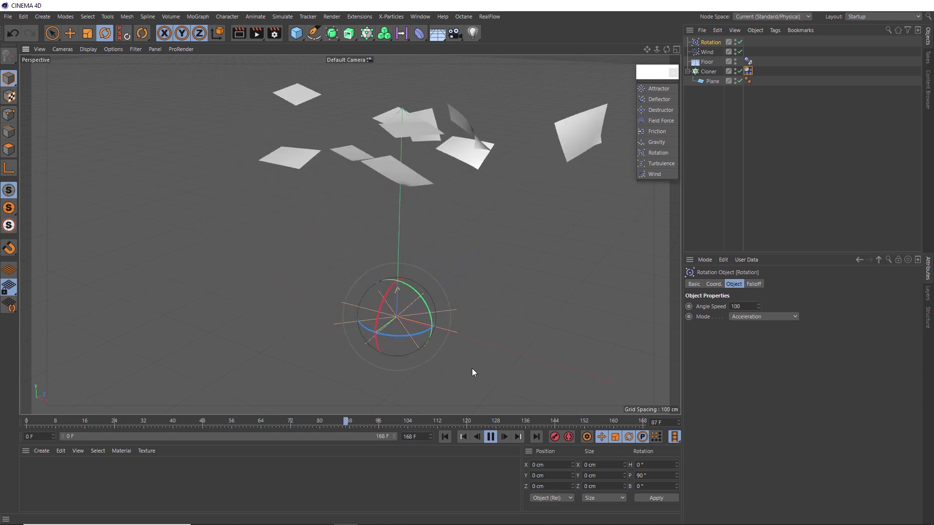
click(492, 438)
click(446, 437)
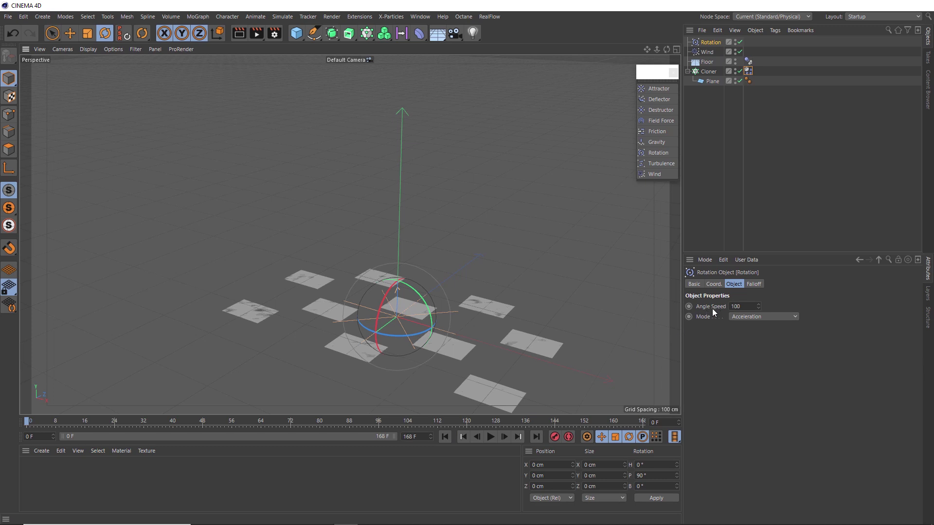
double_click(737, 307)
text(400)
Add a Random effector to the paper-sheet Cloner.
click(702, 73)
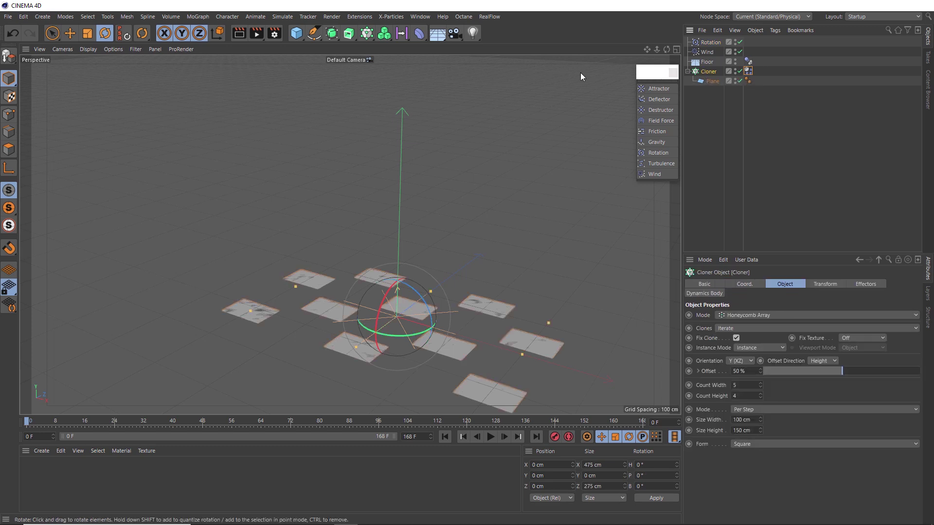
click(366, 34)
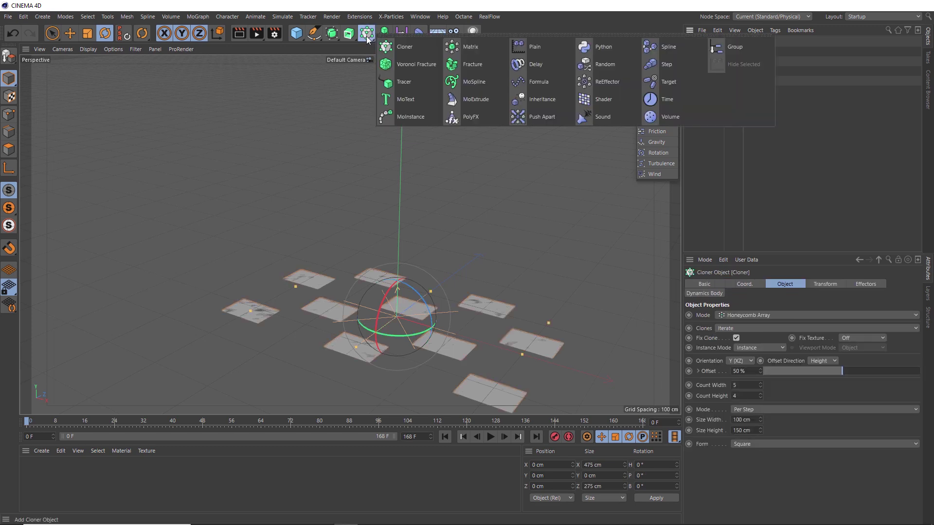
click(619, 67)
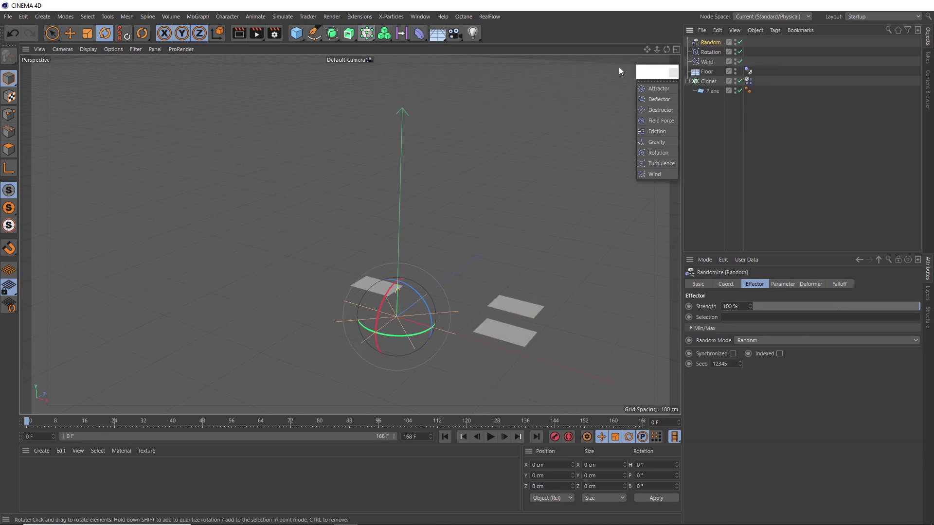
Turn off Position randomization and randomize Rotation heading by 248° instead.
click(780, 284)
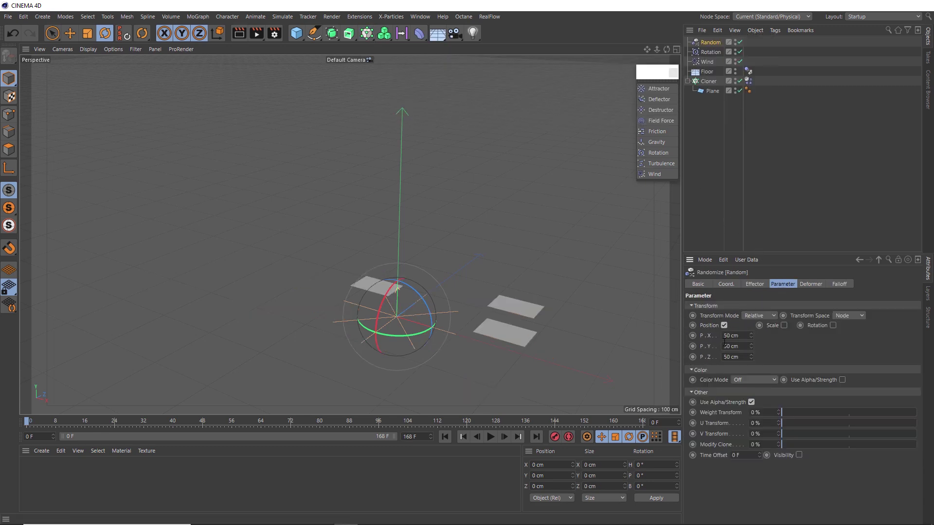
click(725, 325)
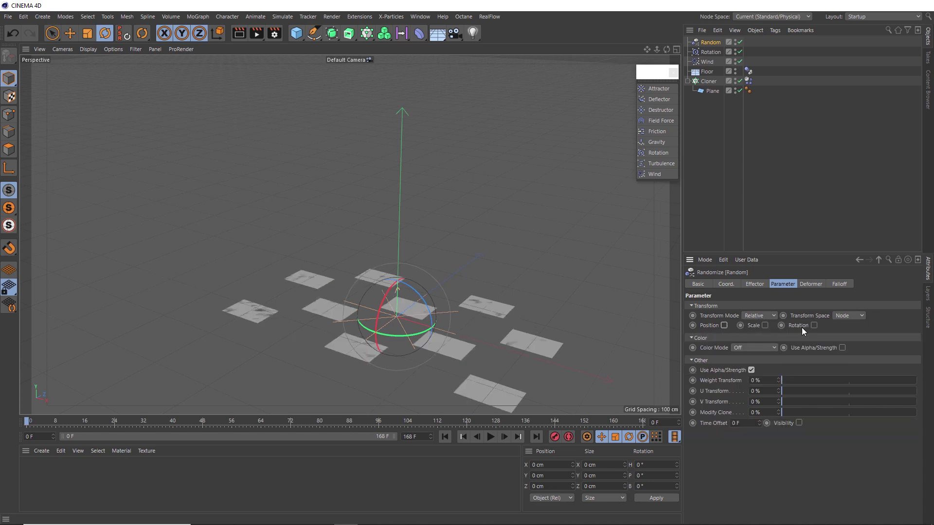
click(814, 326)
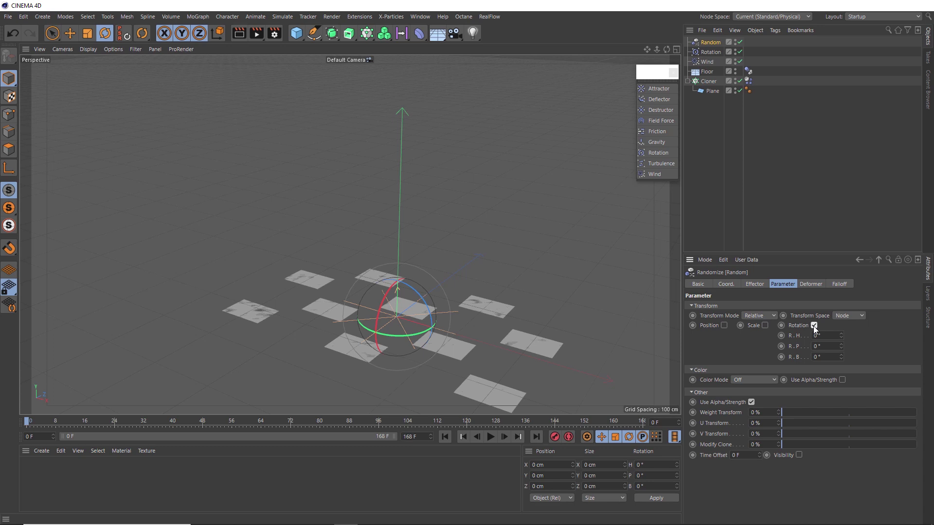
drag(838, 334, 910, 335)
mouse_move(408, 321)
alt+mouse_down()
mouse_move(398, 240)
mouse_move(405, 256)
mouse_move(416, 245)
alt+mouse_up()
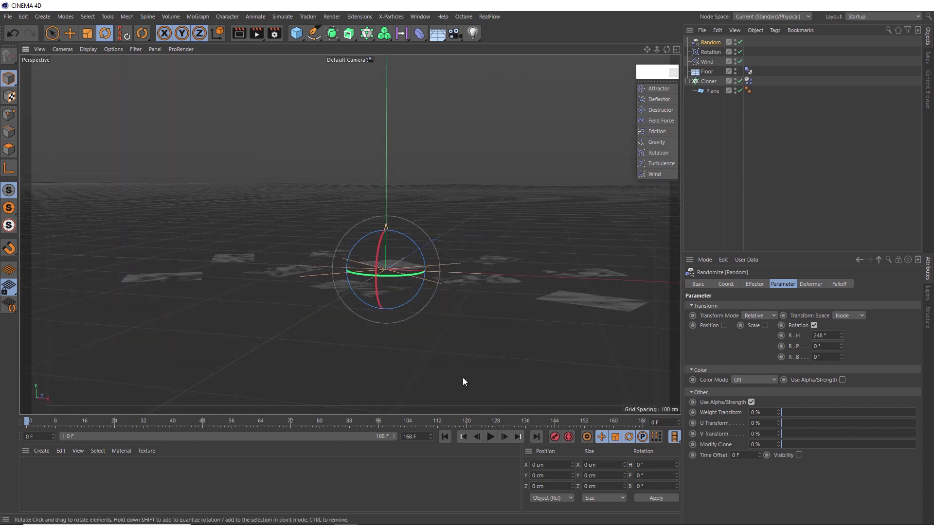
Play the simulation to watch the randomly rotated sheets blow upward and twist.
click(489, 439)
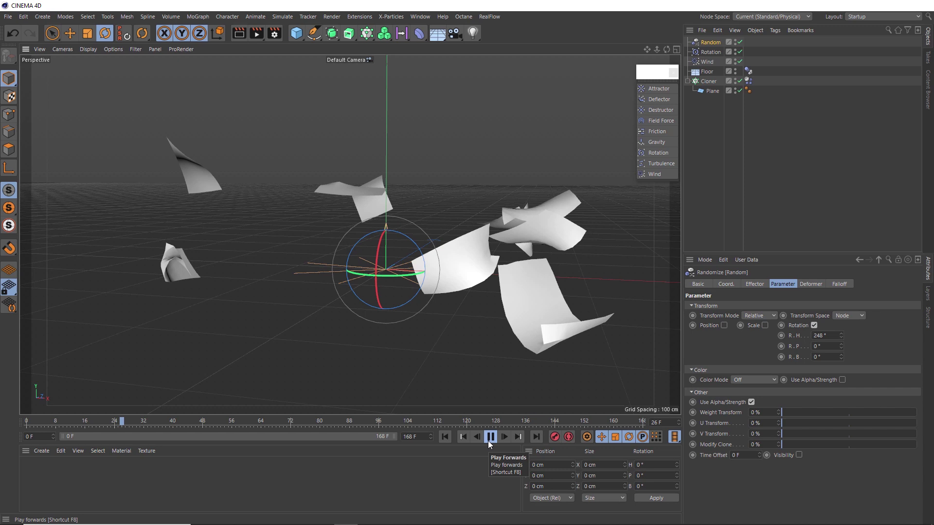